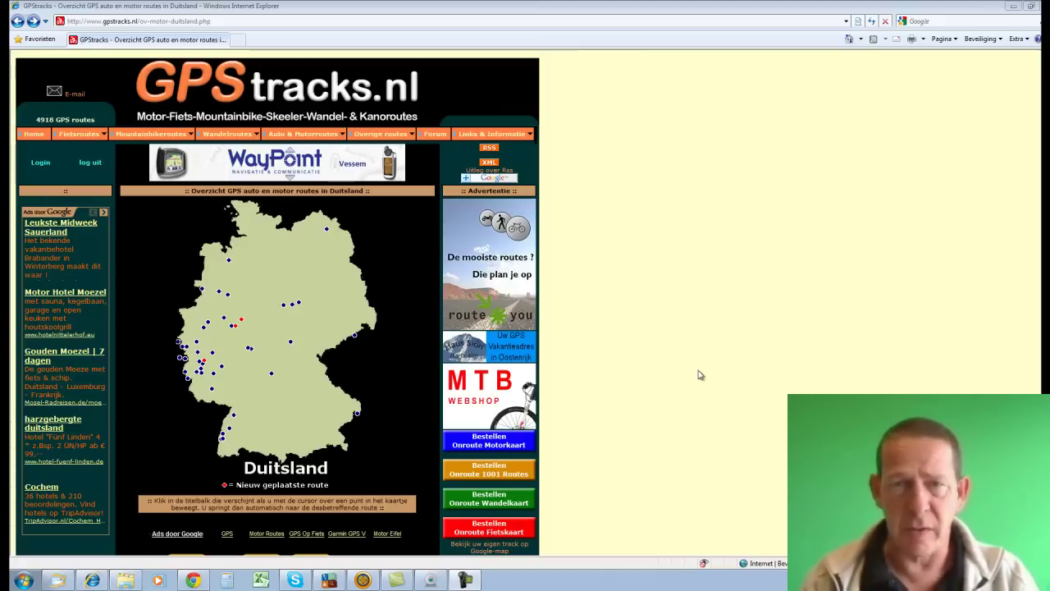
# Scroll the Germany overview page down to the numbered route list below the map.
pyautogui.scroll(-3, 661, 382)
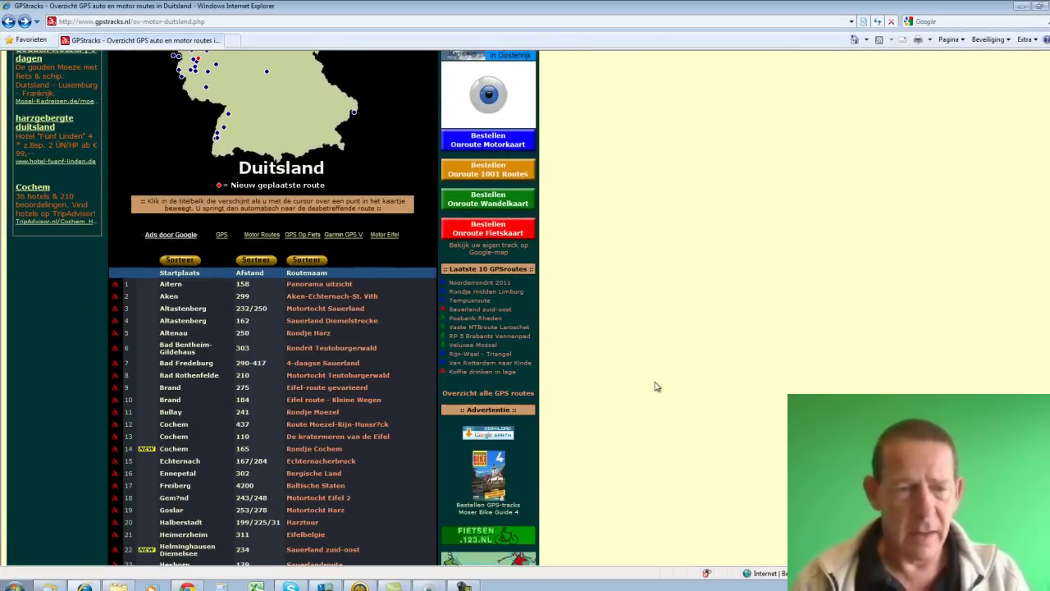
pyautogui.scroll(-4, 656, 388)
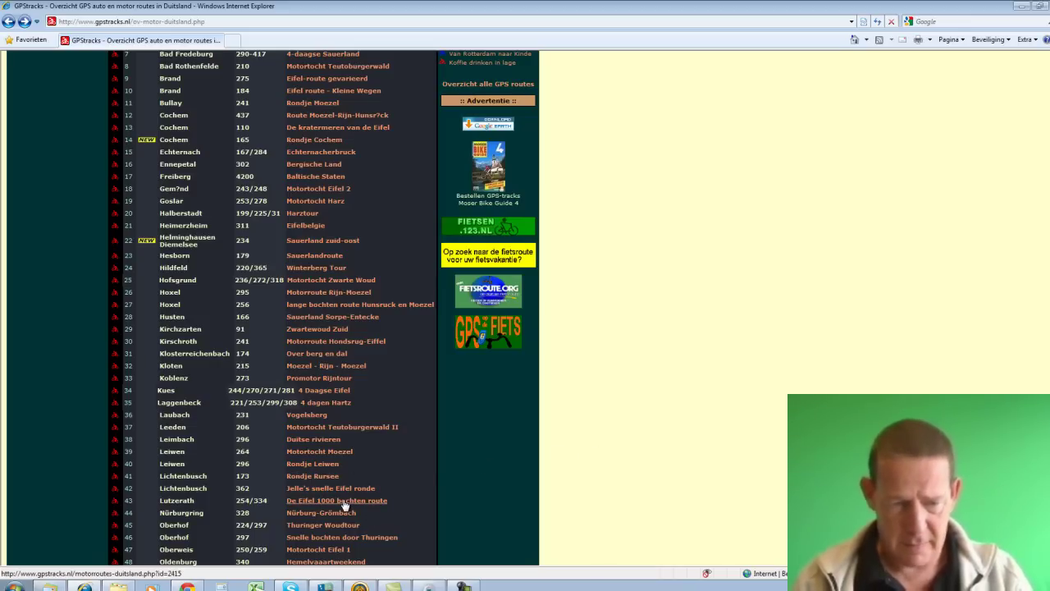
# Save the Duitse rivieren route as duitsland-duitse-rivieren.zip (147 kB) in the download routes folder.
pyautogui.click(319, 441)
pyautogui.scroll(-4, 729, 410)
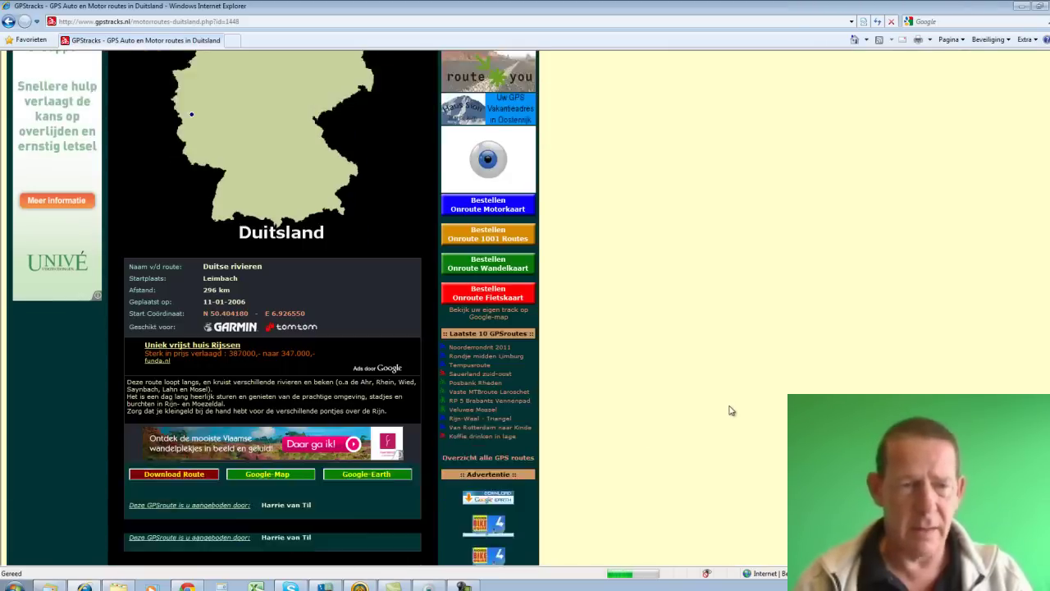
pyautogui.click(183, 409)
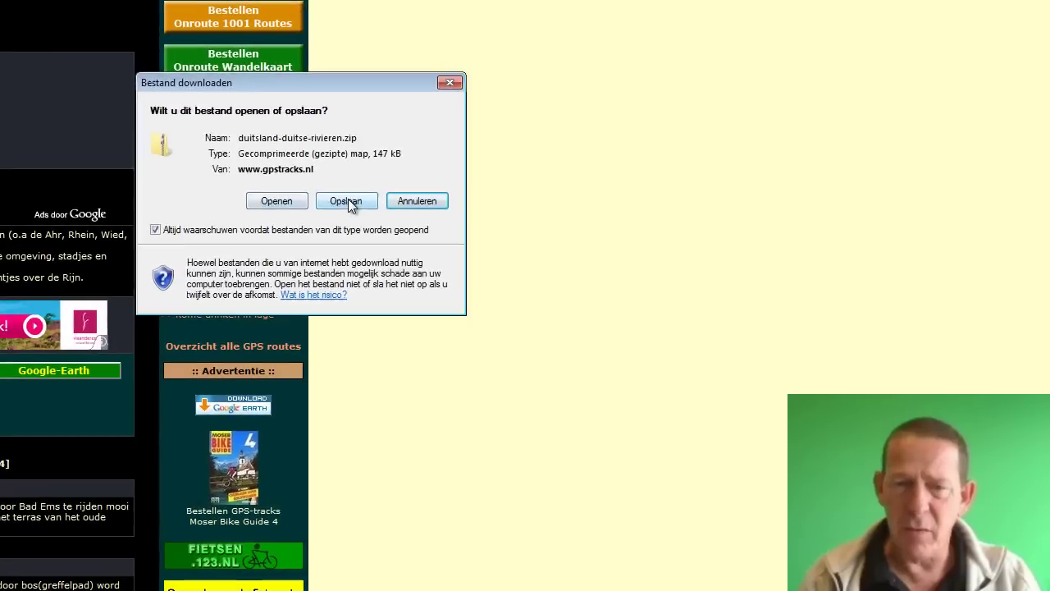
pyautogui.click(564, 294)
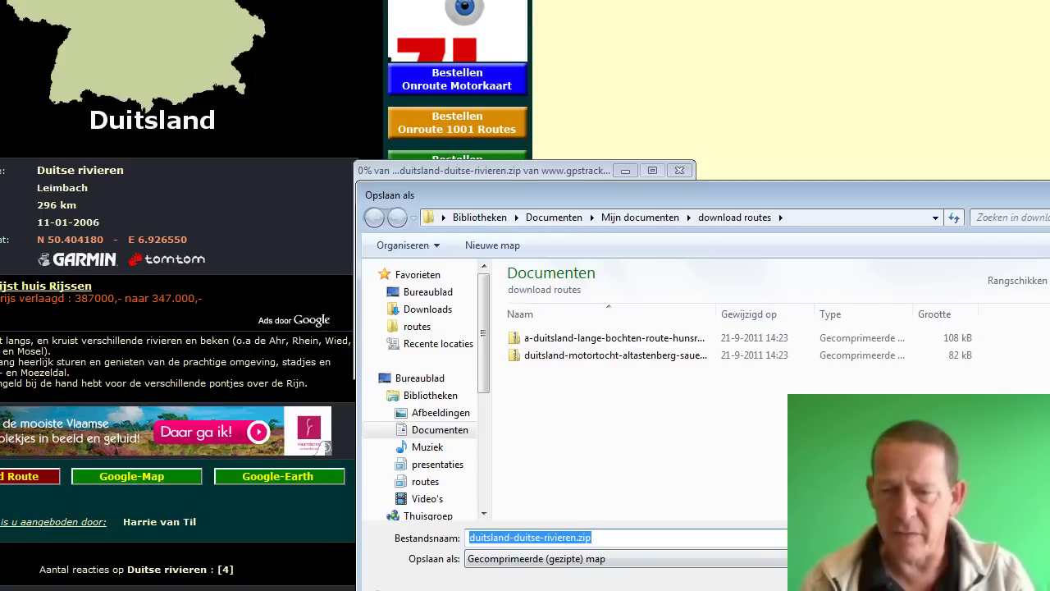
pyautogui.press('Return')
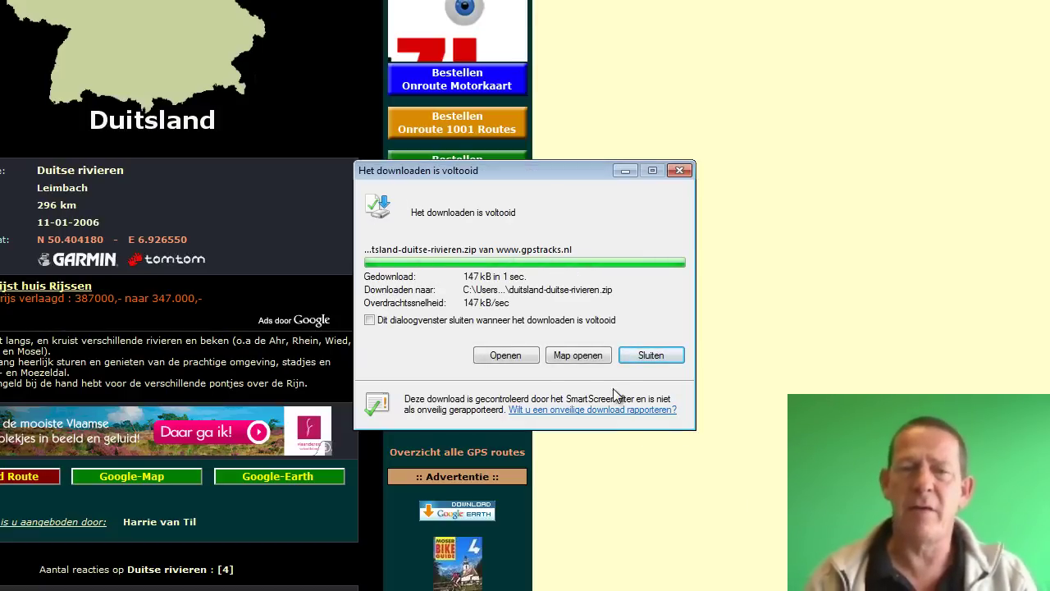
# Look inside duitsland-duitse-rivieren.zip in the download routes folder.
pyautogui.click(589, 356)
pyautogui.click(342, 391)
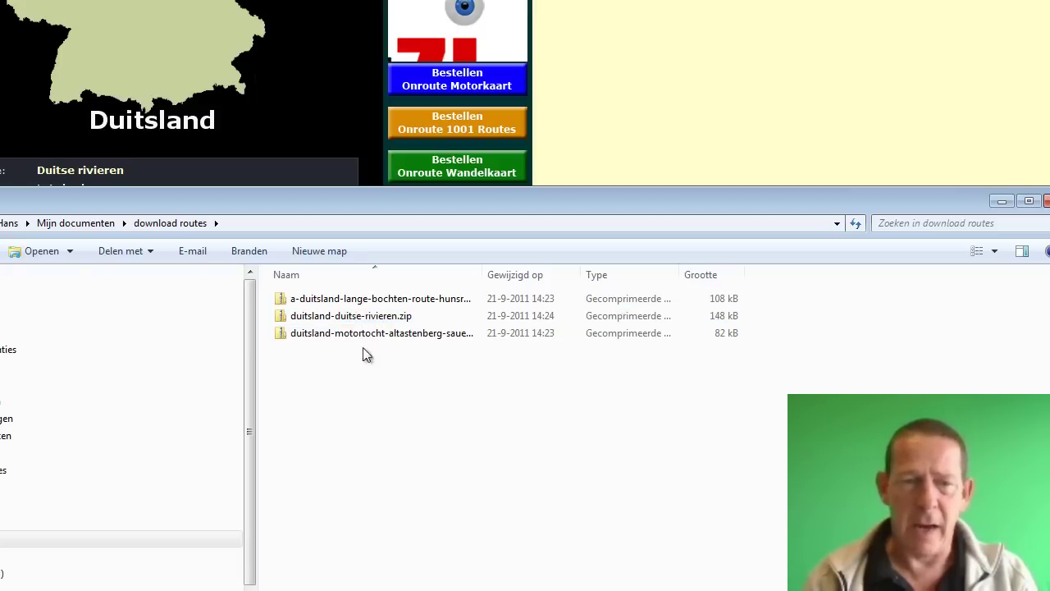
pyautogui.click(340, 320)
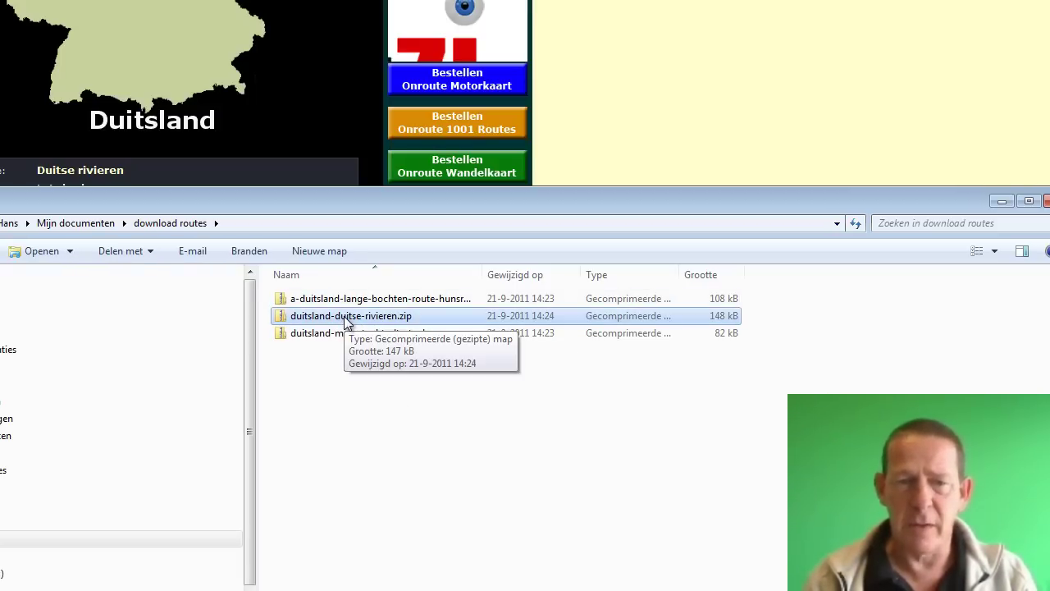
pyautogui.doubleClick(345, 320)
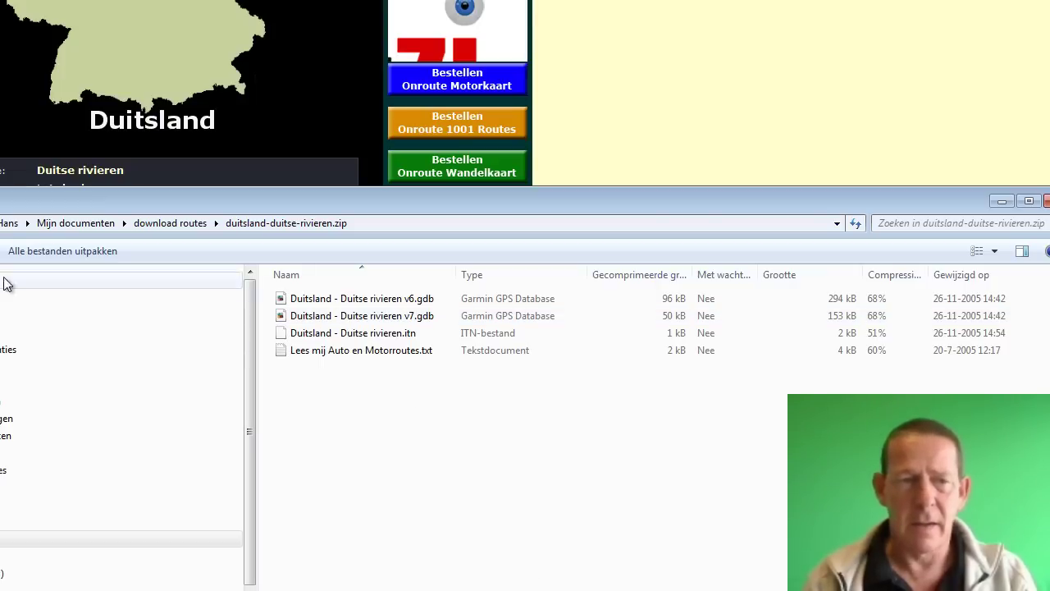
pyautogui.press('BackSpace')
# Extract all files from the zip into its own duitsland-duitse-rivieren folder.
pyautogui.rightClick(367, 318)
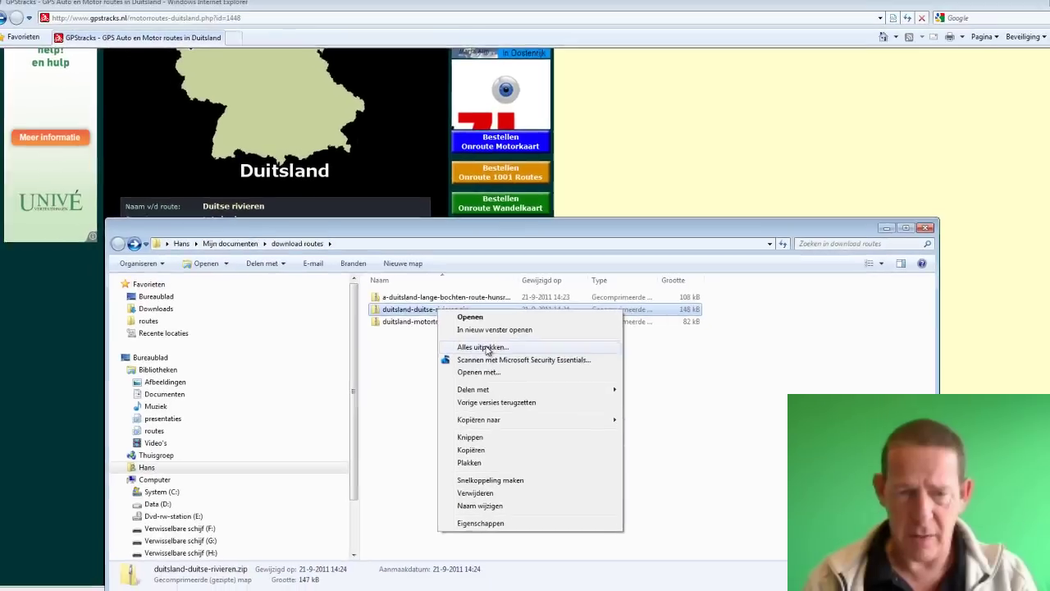
pyautogui.click(433, 370)
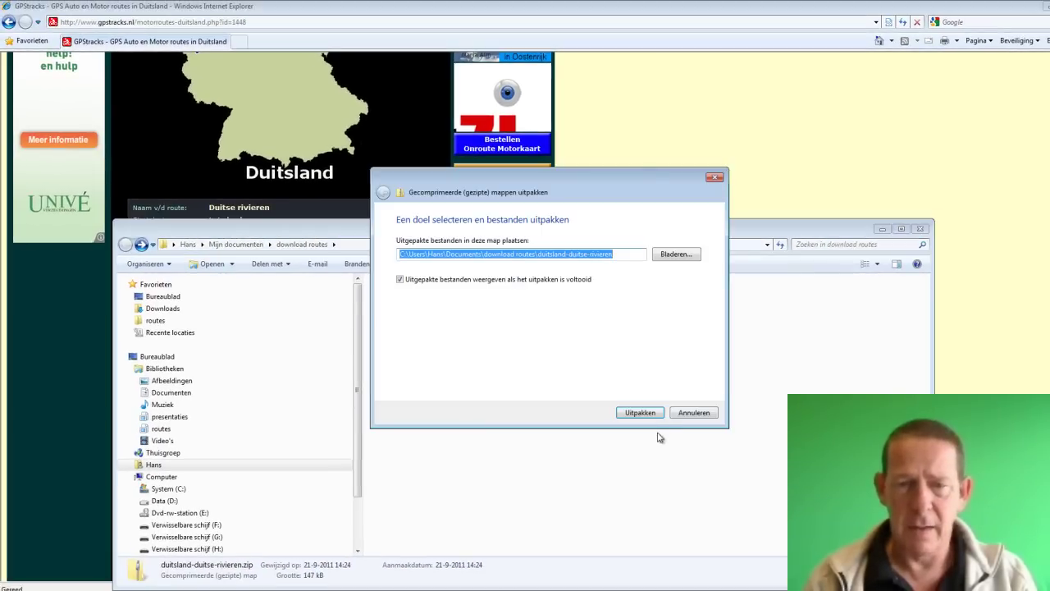
pyautogui.click(640, 412)
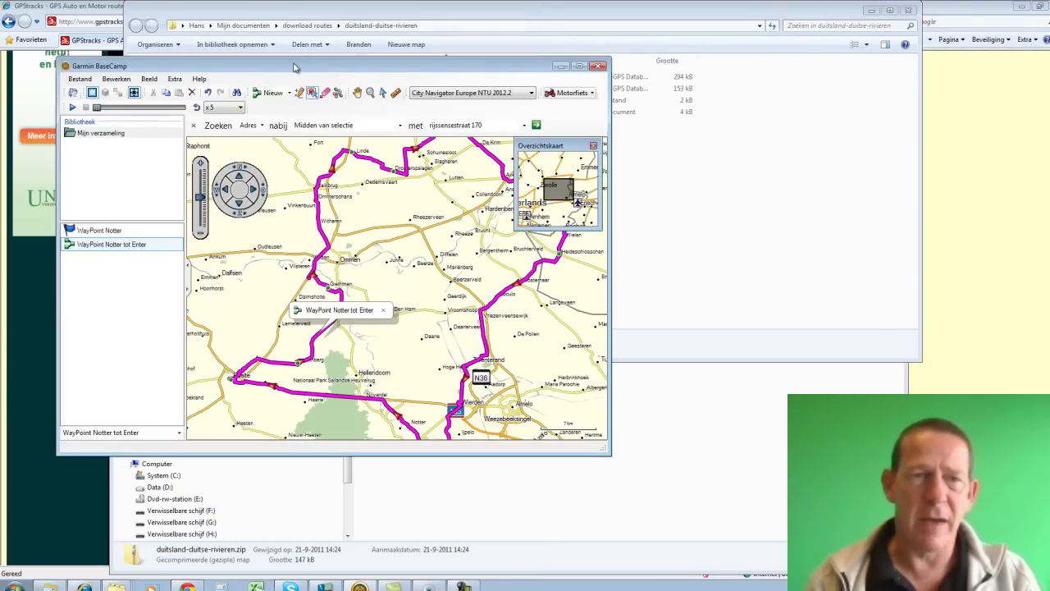
# Maximize BaseCamp and import Duitsland - Duitse rivieren v7.gdb from download routes\duitsland-duitse-rivieren.
pyautogui.doubleClick(295, 63)
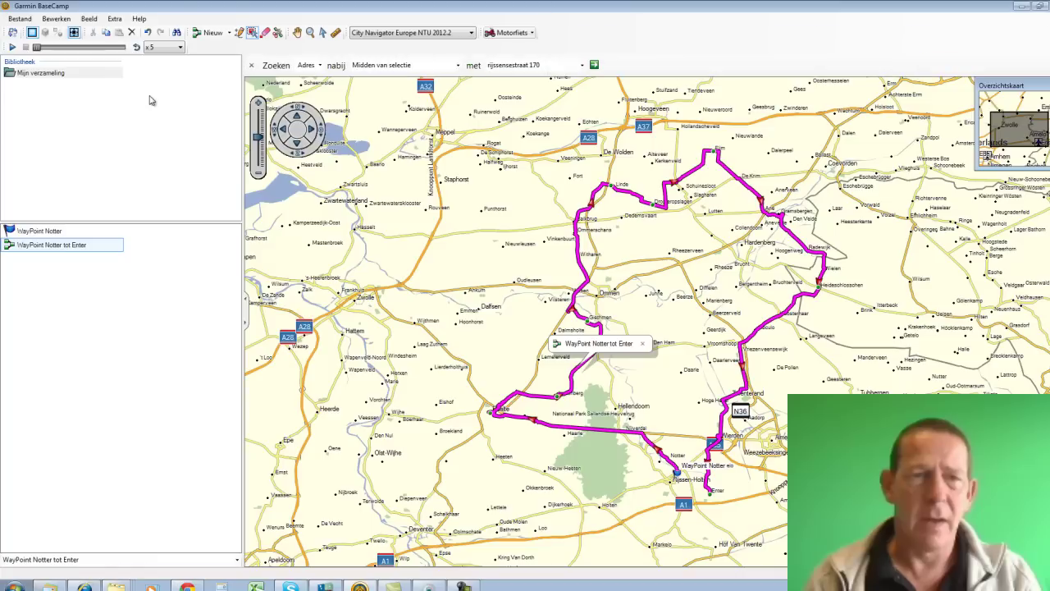
pyautogui.click(19, 19)
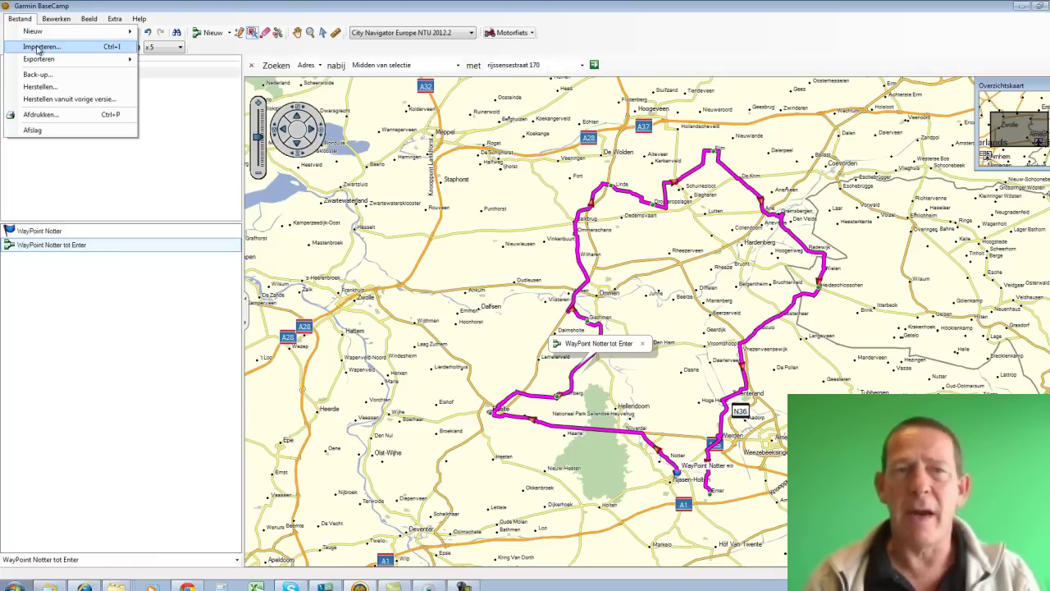
pyautogui.click(38, 47)
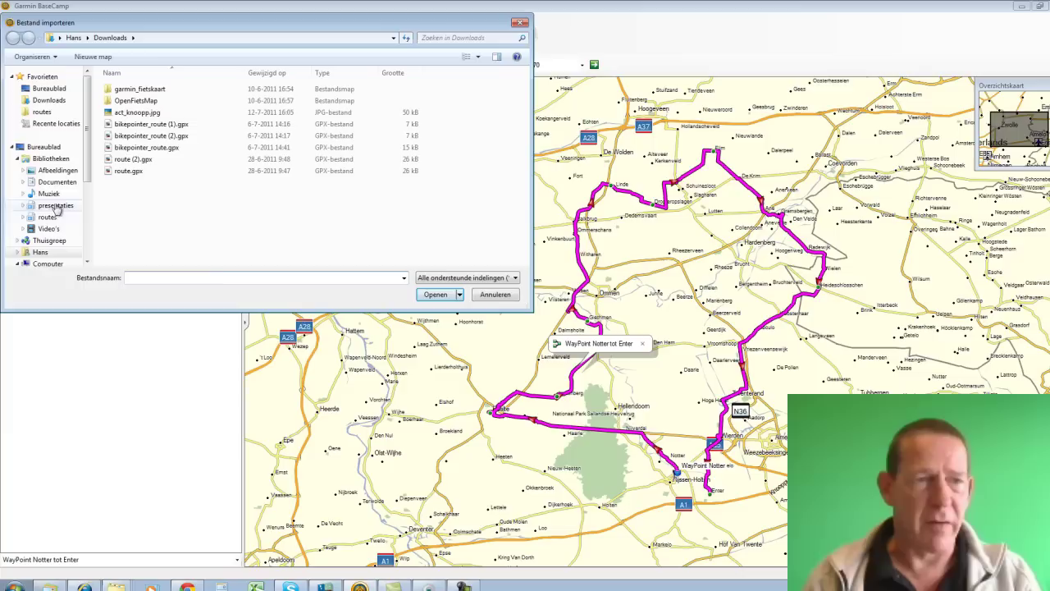
pyautogui.click(56, 181)
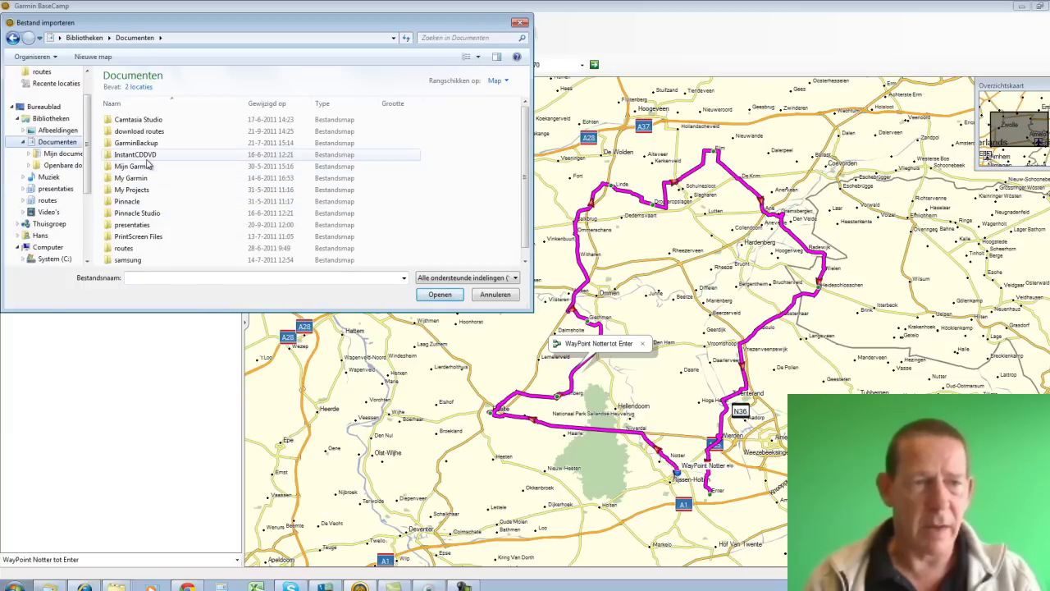
pyautogui.doubleClick(144, 131)
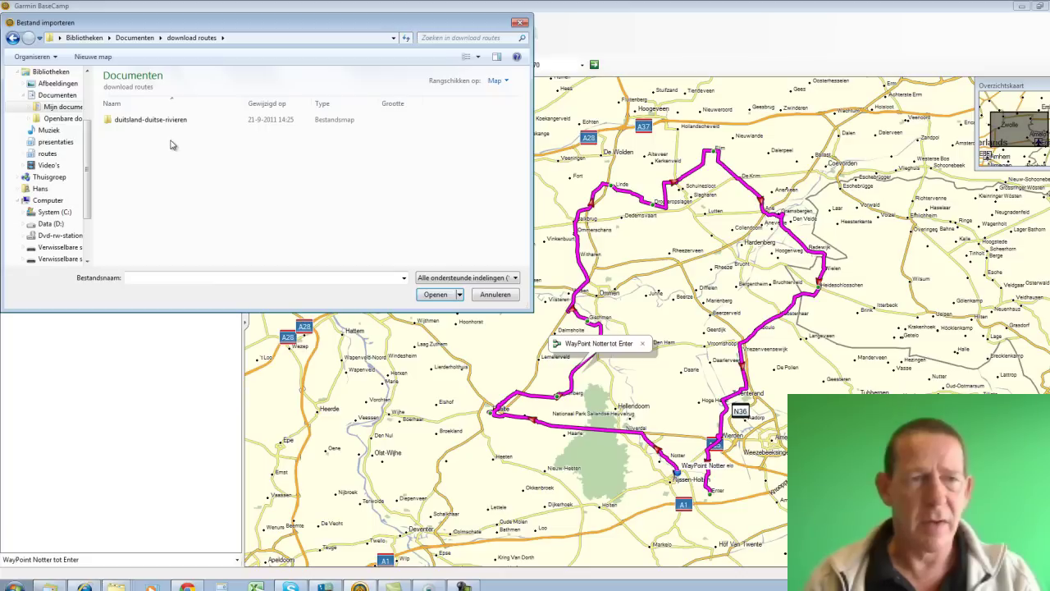
pyautogui.doubleClick(161, 123)
pyautogui.click(185, 134)
pyautogui.doubleClick(185, 135)
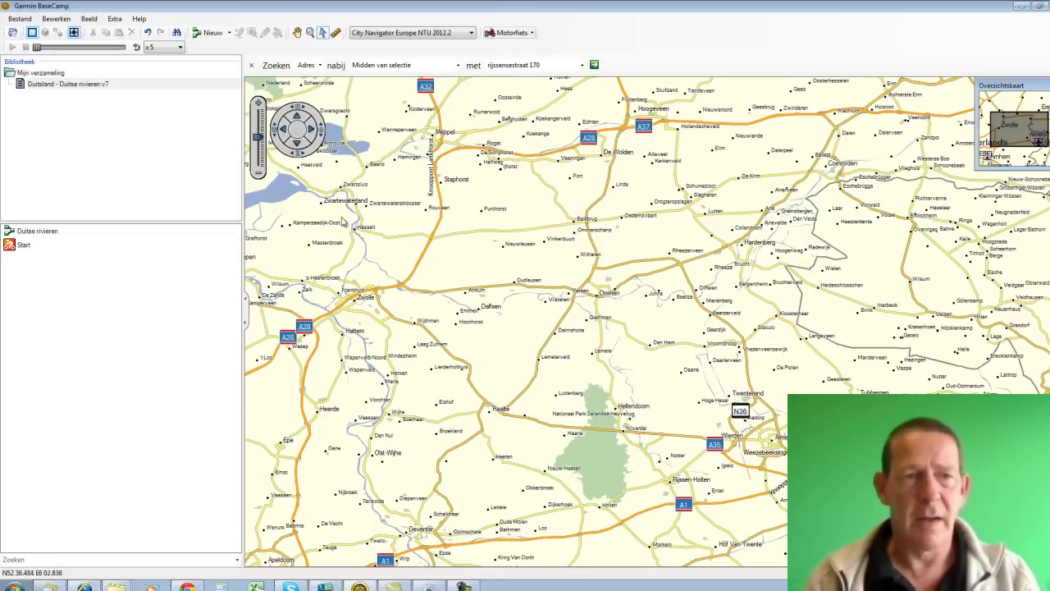
# Select the imported Duitsland - Duitse rivieren v7 list in the library.
pyautogui.click(50, 85)
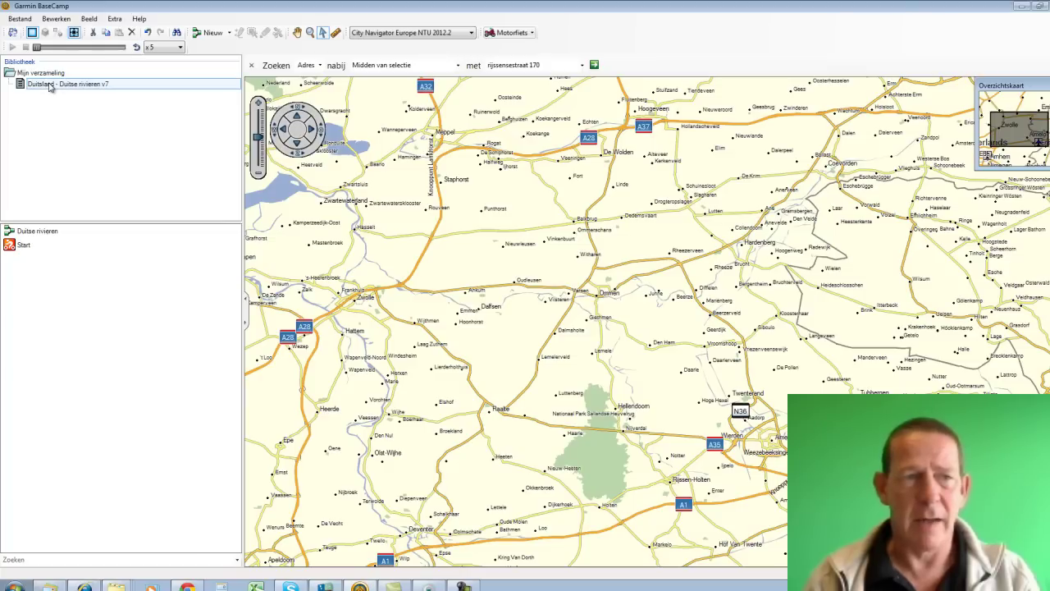
pyautogui.rightClick(49, 86)
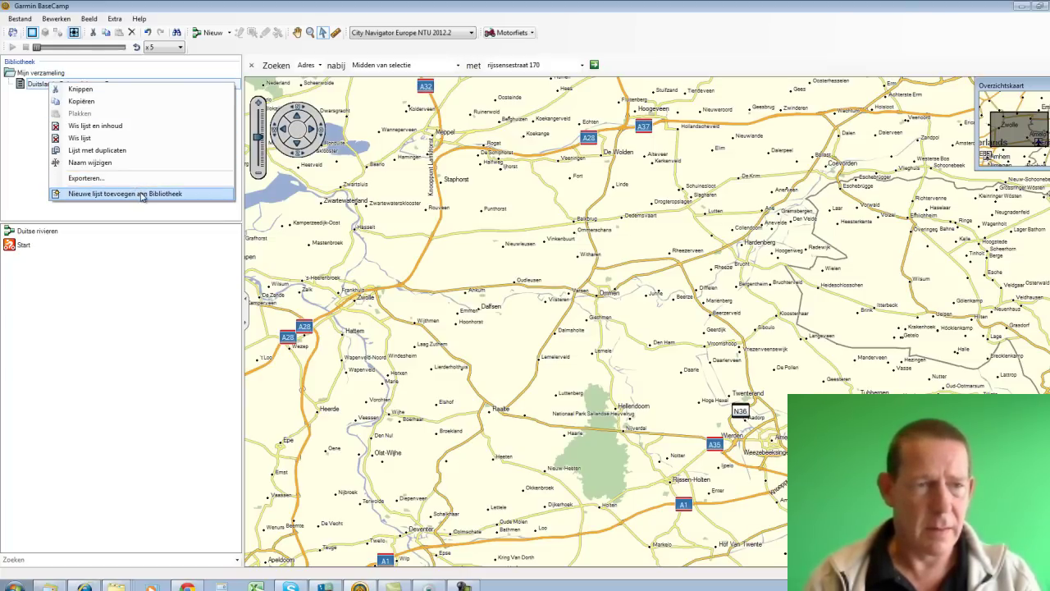
pyautogui.click(23, 134)
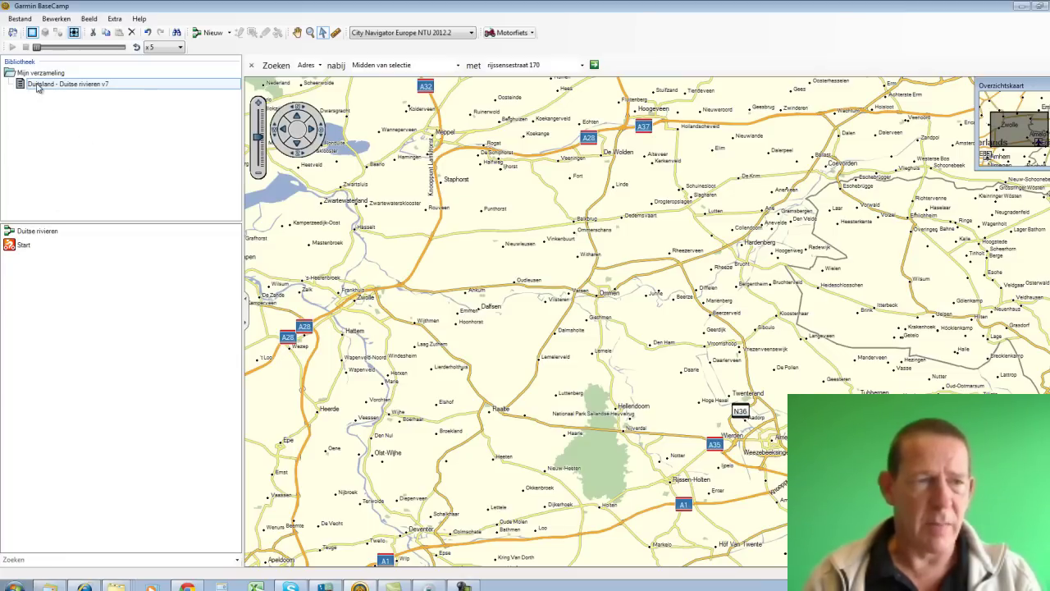
# Zoom the map onto the Duitse rivieren route and review its properties before closing them.
pyautogui.click(29, 233)
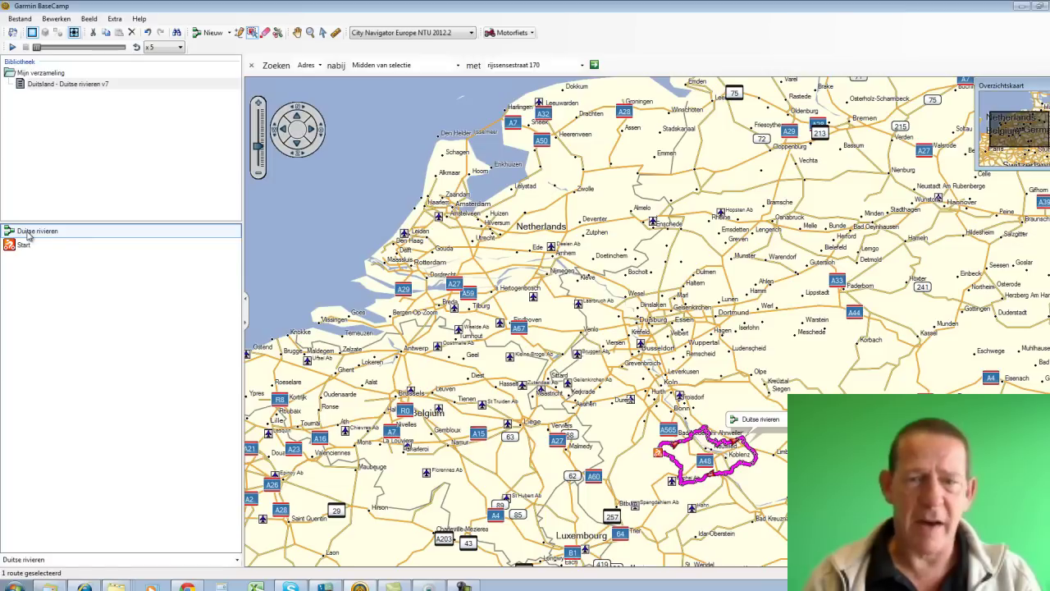
pyautogui.rightClick(34, 236)
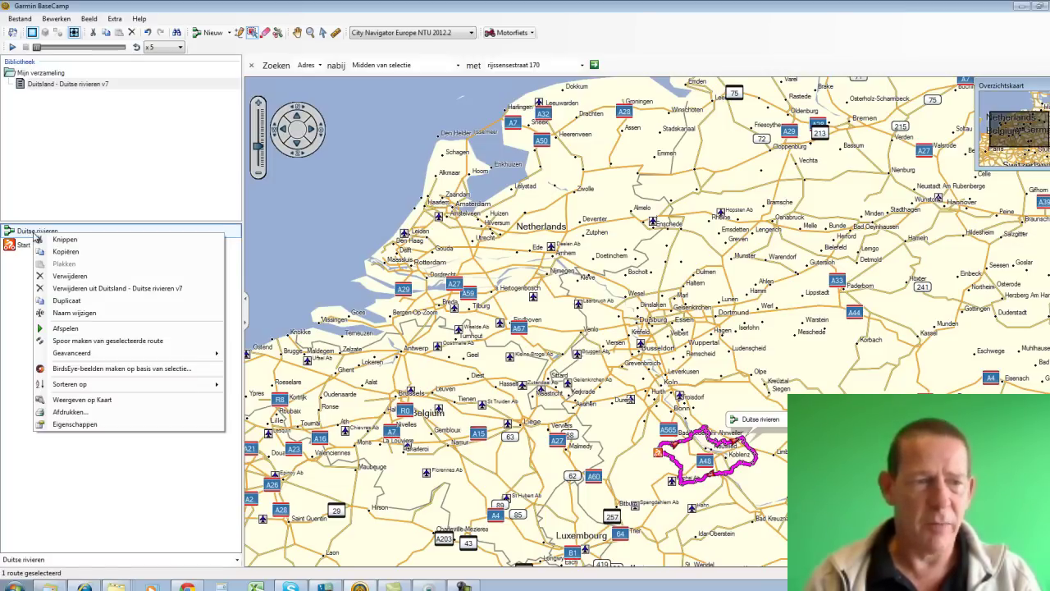
pyautogui.click(109, 400)
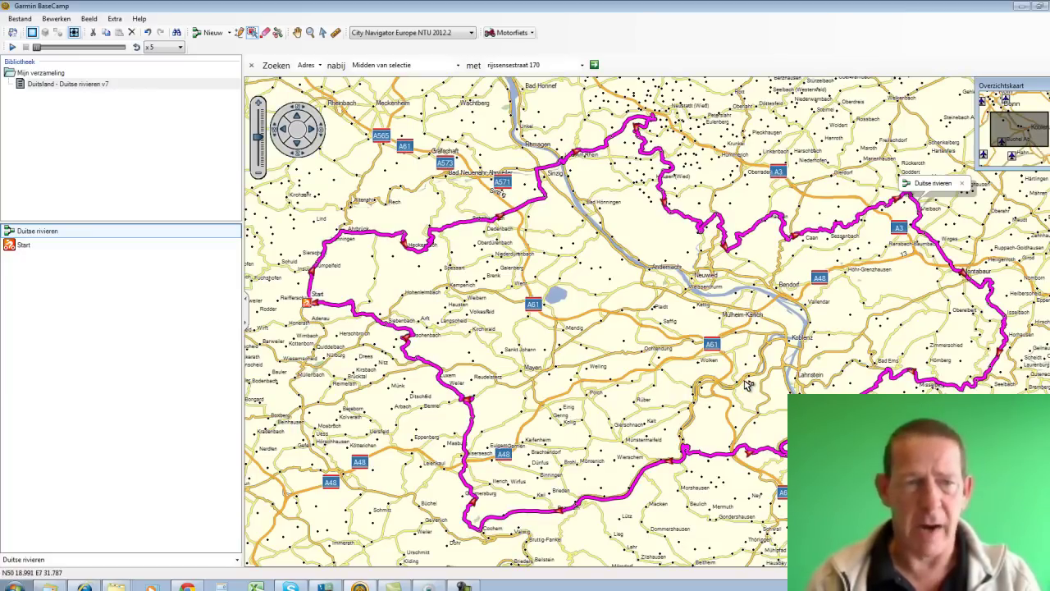
pyautogui.doubleClick(37, 233)
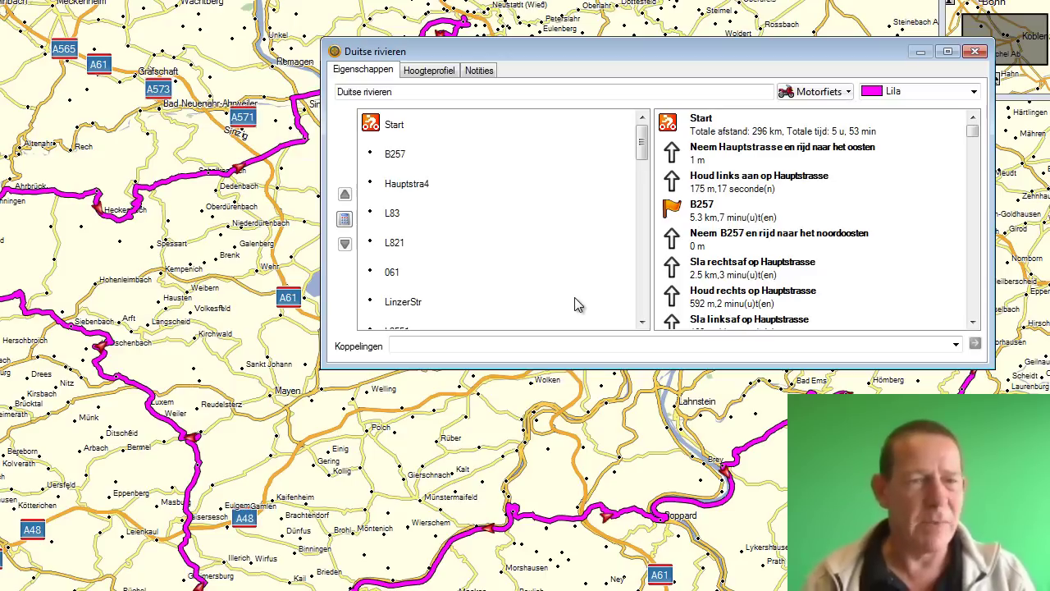
pyautogui.click(974, 51)
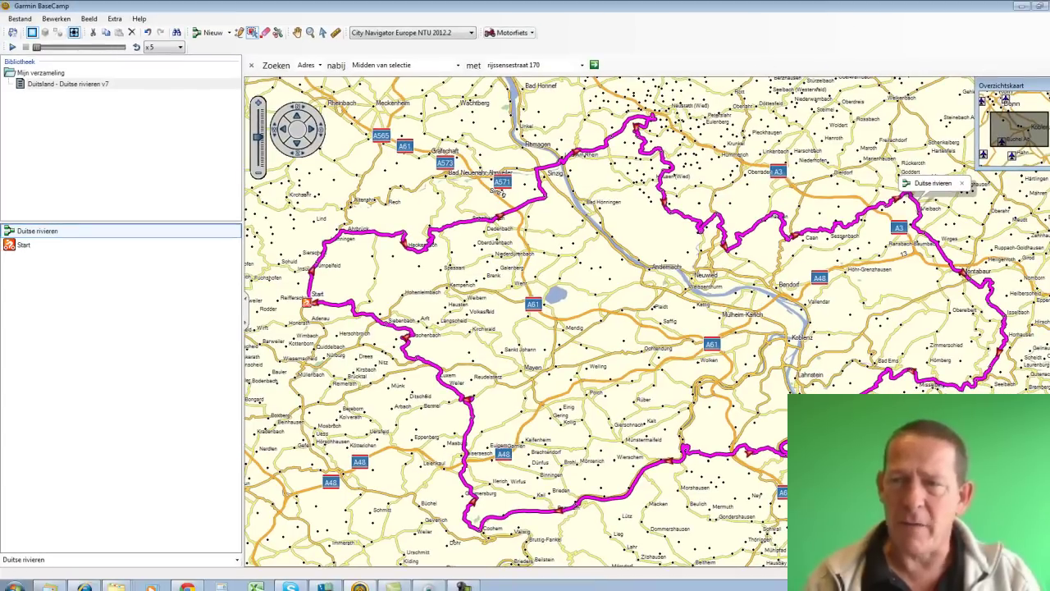
# Switch BaseCamp to the Select tool and launch Camtasia Studio from the Start menu.
pyautogui.press('Escape')
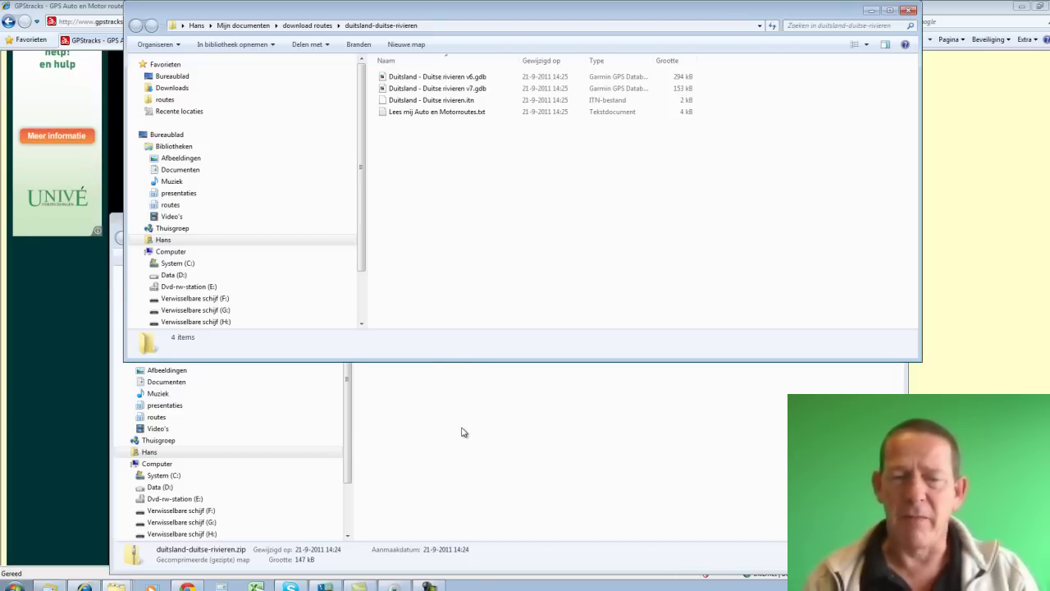
pyautogui.click(15, 584)
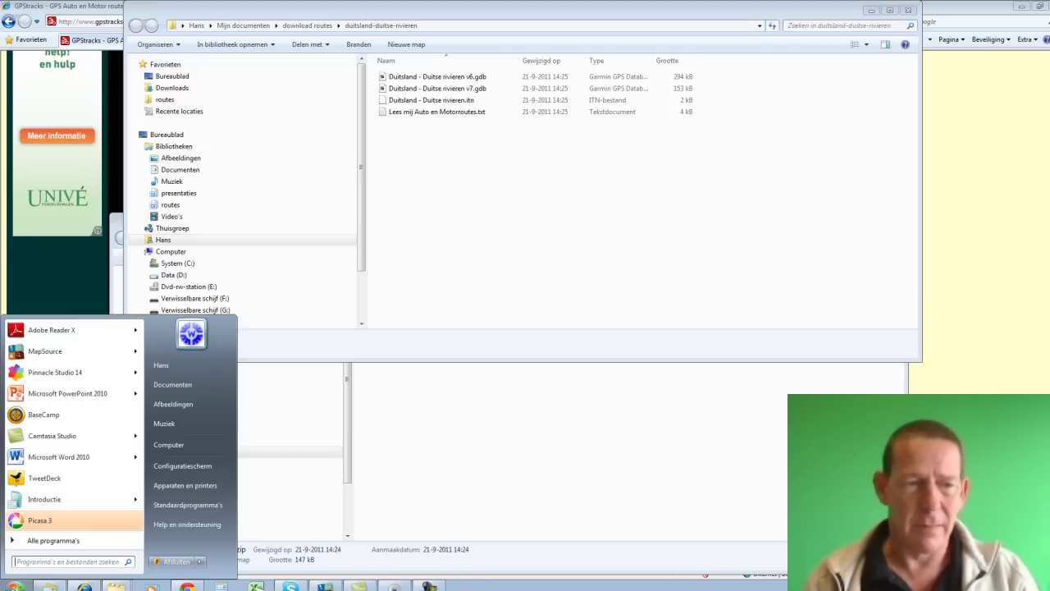
pyautogui.click(56, 435)
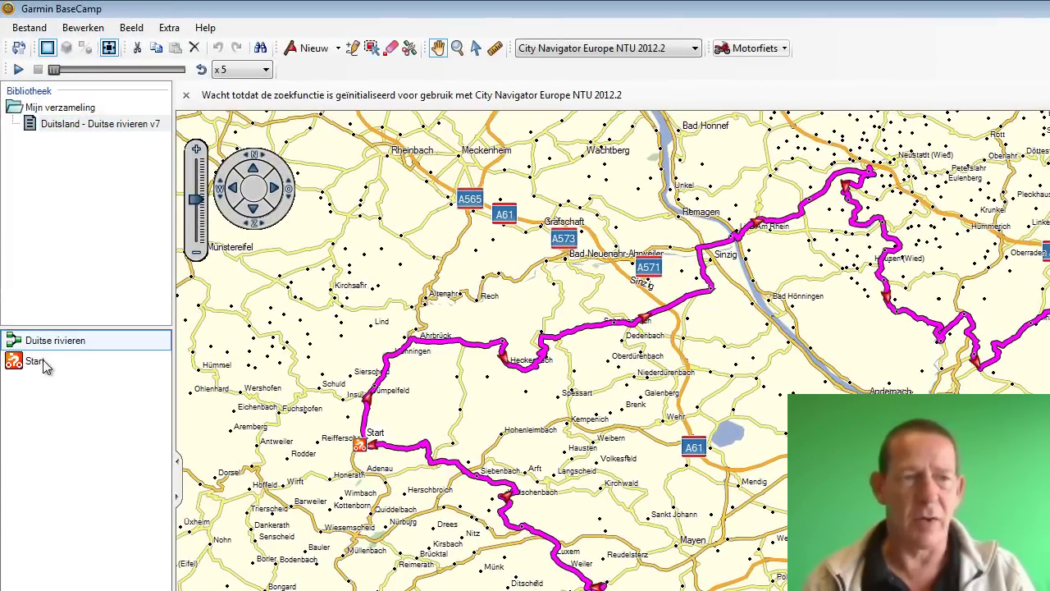
# Select the Start waypoint, then locate WayPoint Notter among all Mijn verzameling items.
pyautogui.click(43, 365)
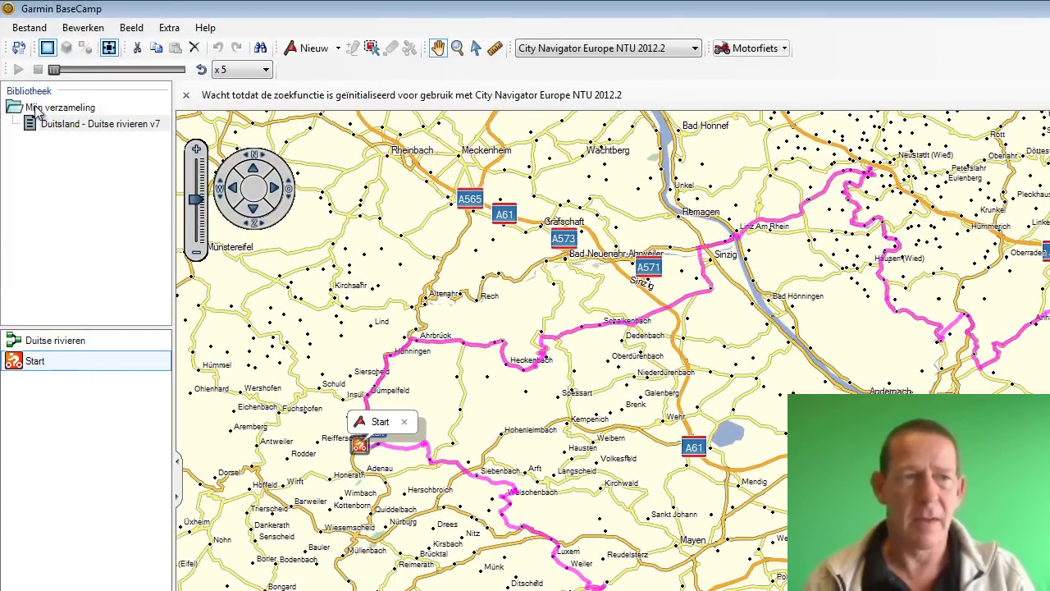
pyautogui.click(38, 108)
pyautogui.click(56, 384)
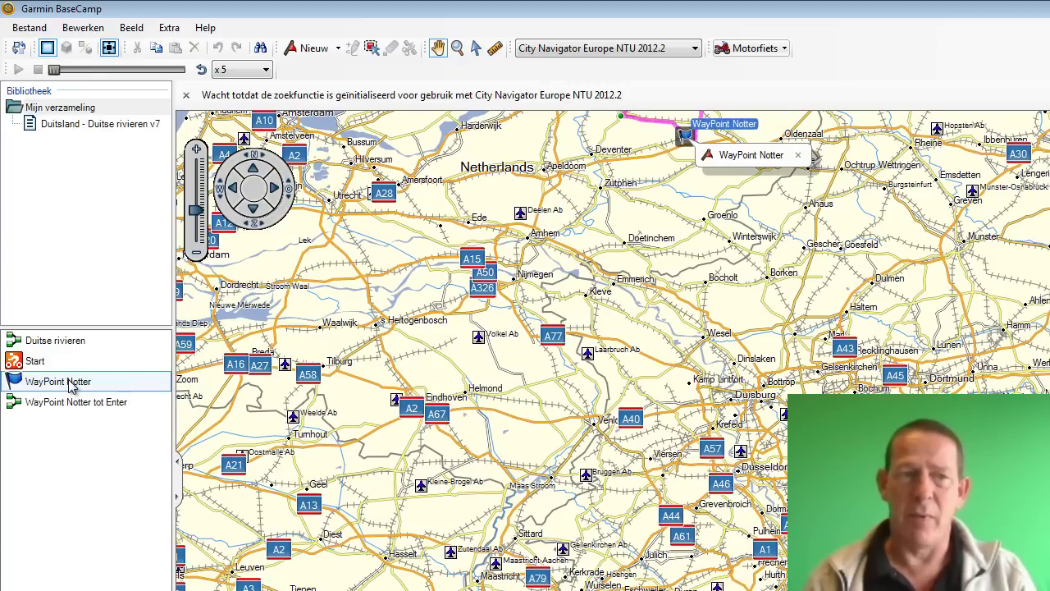
# Check the WayPoint Notter tot Enter and Duitse rivieren route details, then show all of Mijn verzameling.
pyautogui.doubleClick(60, 402)
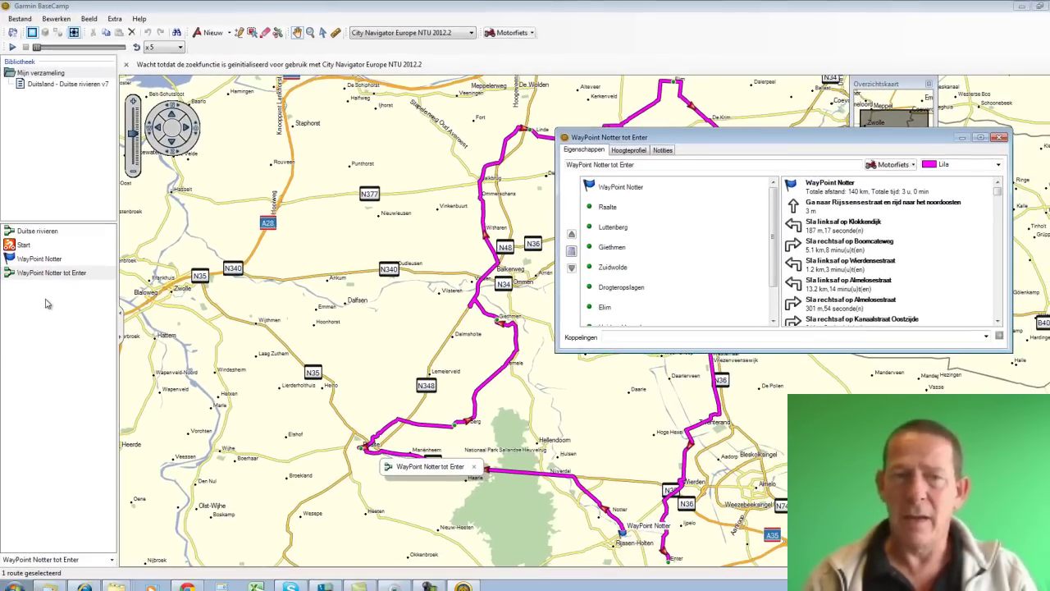
pyautogui.click(34, 232)
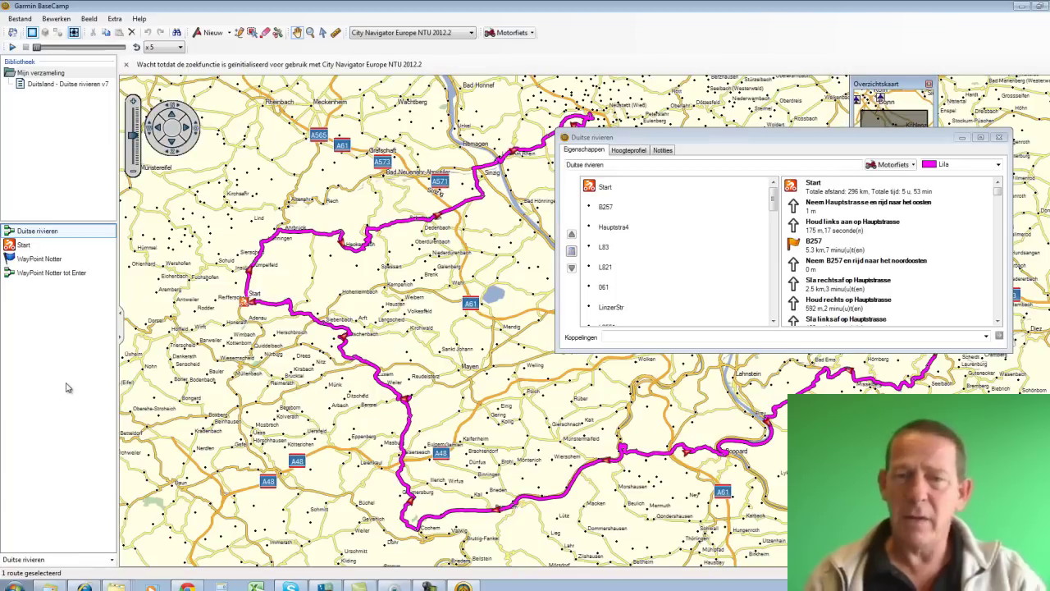
pyautogui.click(1000, 138)
pyautogui.click(38, 75)
# Create the lentenritten list with Nieuwe lijst toevoegen aan Bibliotheek on Mijn verzameling.
pyautogui.rightClick(38, 75)
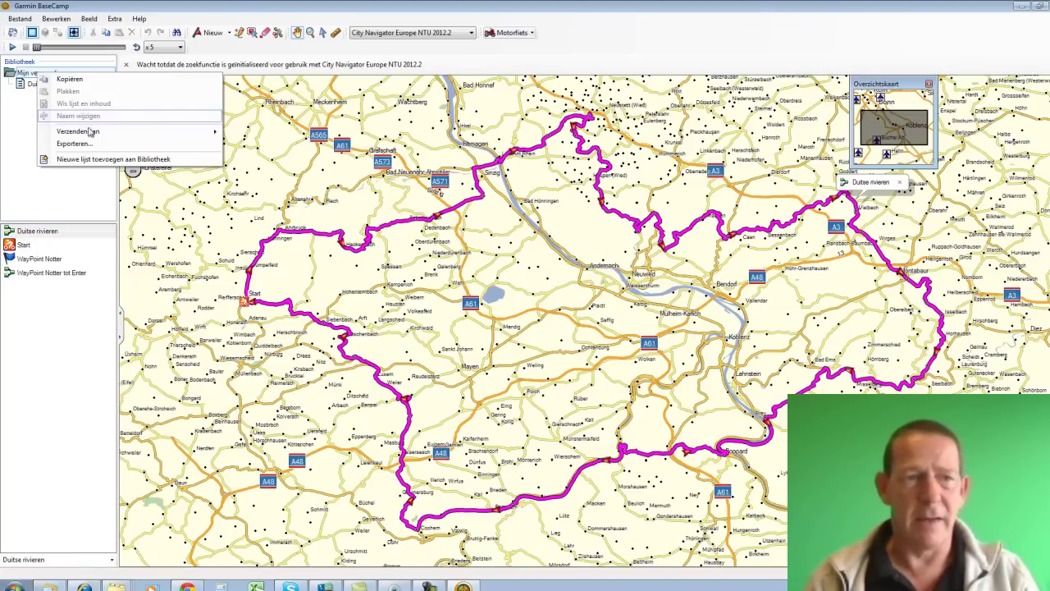
pyautogui.click(100, 159)
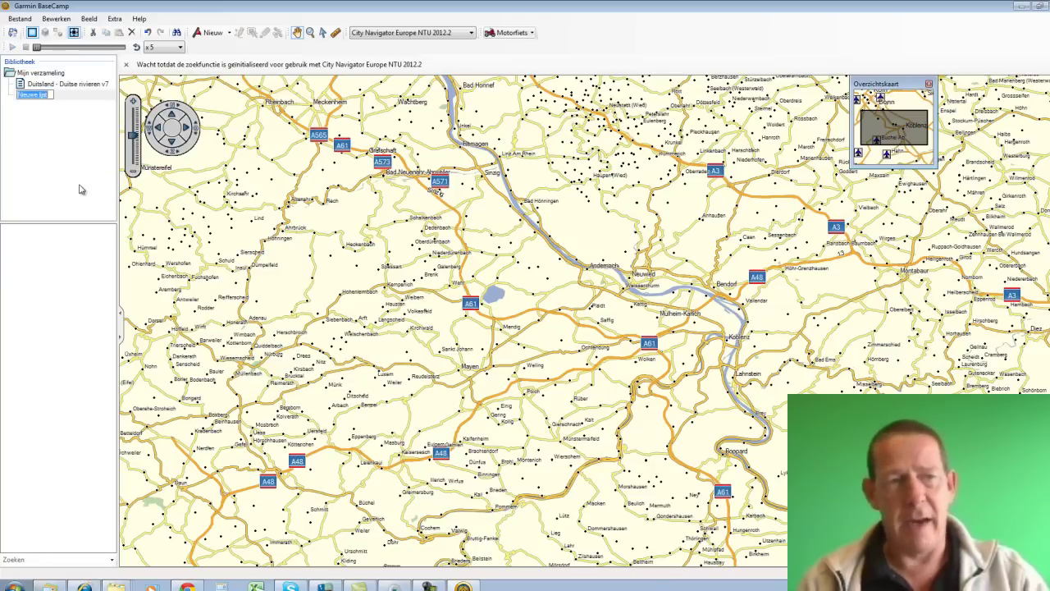
pyautogui.write('entettenm')
pyautogui.press('BackSpace')
pyautogui.press('Return')
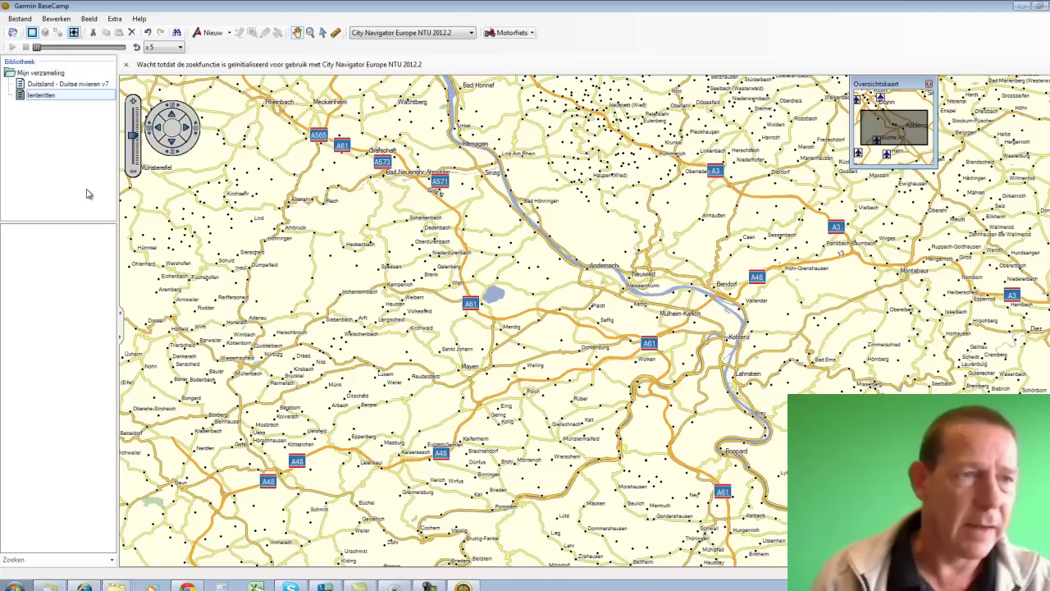
# Browse the Duitse rivieren v7 list, its route, the new lentenritten list and Mijn verzameling.
pyautogui.click(43, 85)
pyautogui.click(41, 232)
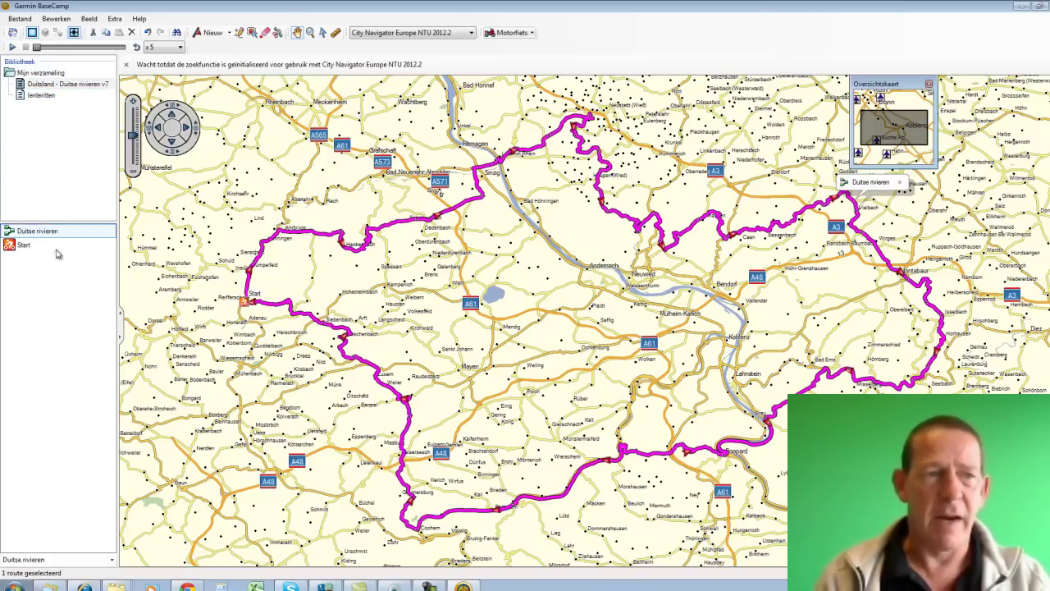
pyautogui.click(46, 84)
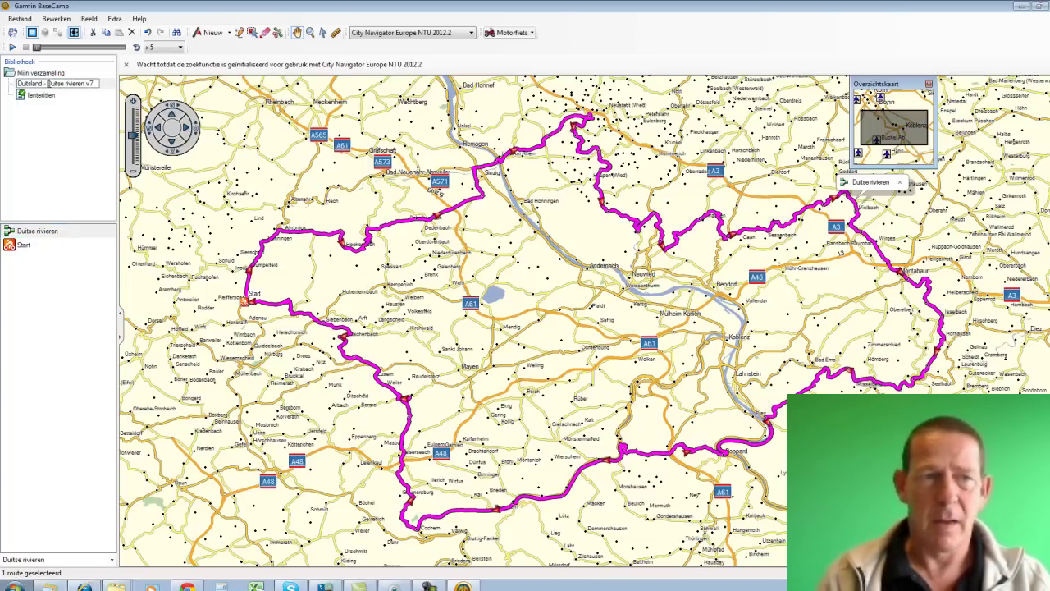
pyautogui.press('Return')
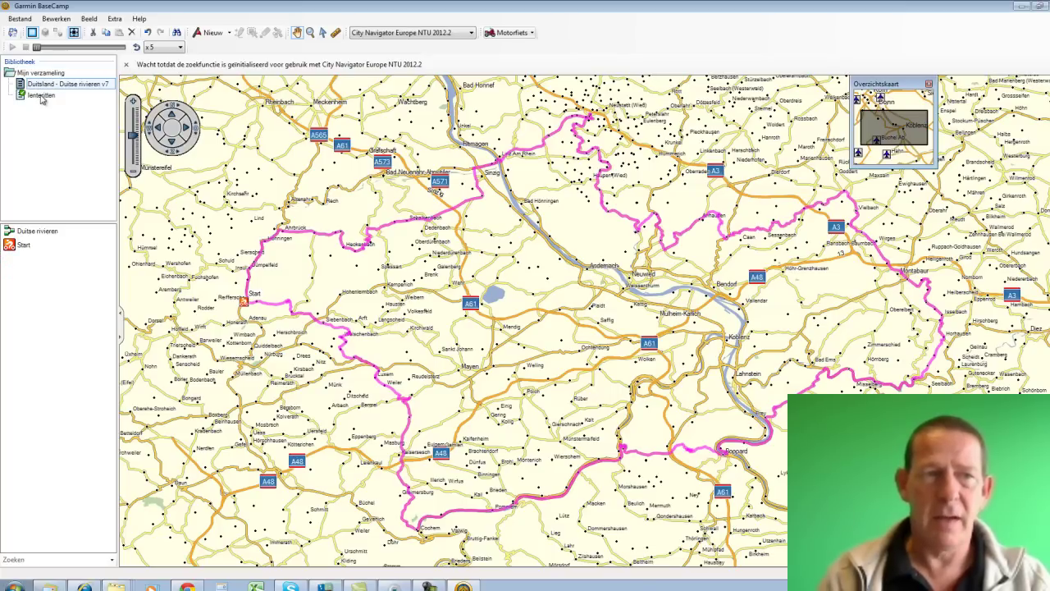
pyautogui.click(42, 96)
pyautogui.click(42, 74)
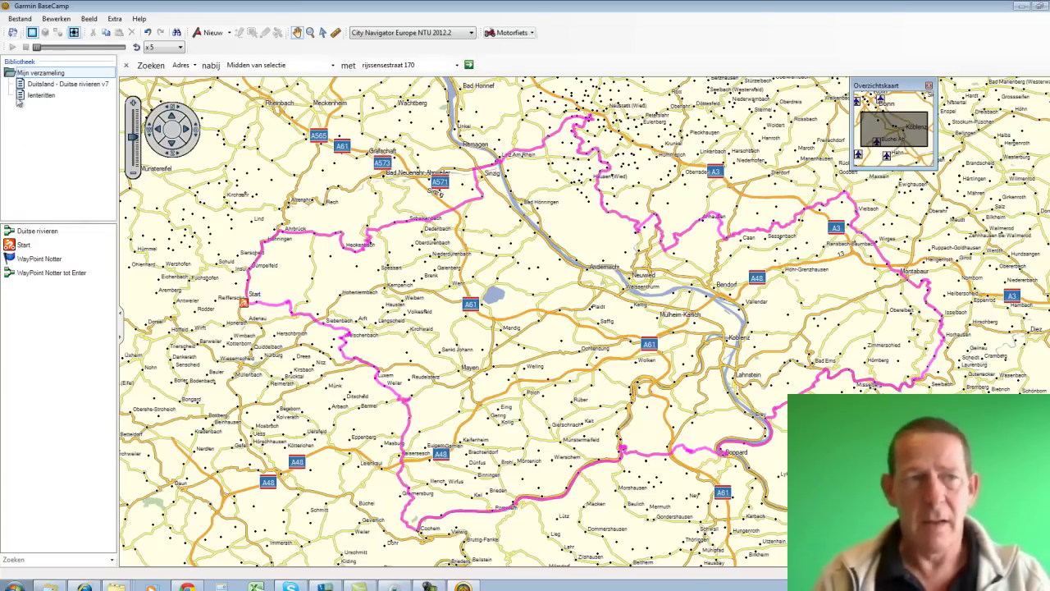
# Create a third list named waypoints with Nieuwe lijst toevoegen aan Bibliotheek.
pyautogui.rightClick(38, 74)
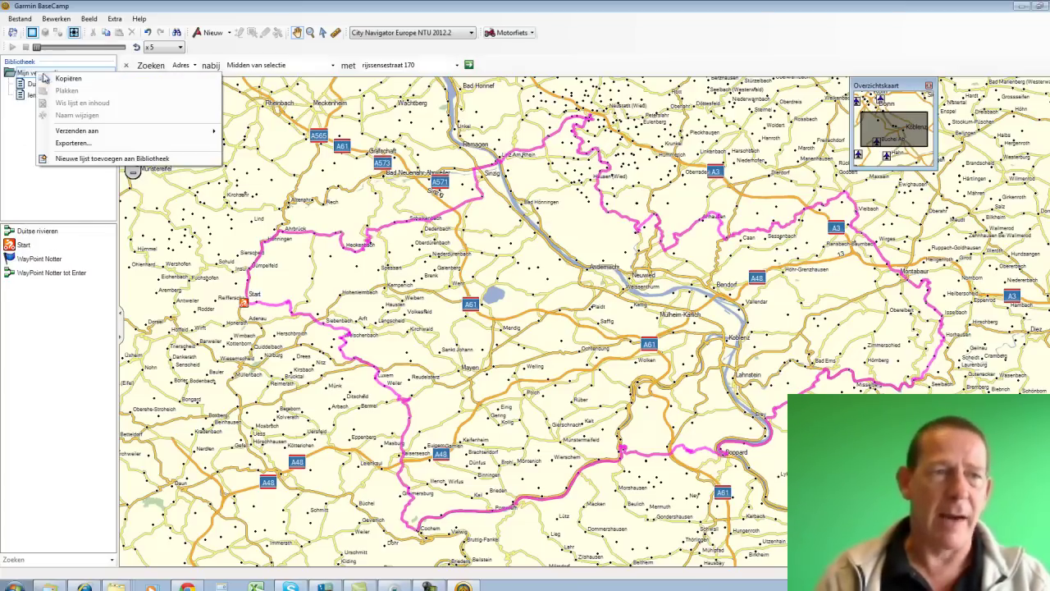
pyautogui.click(107, 159)
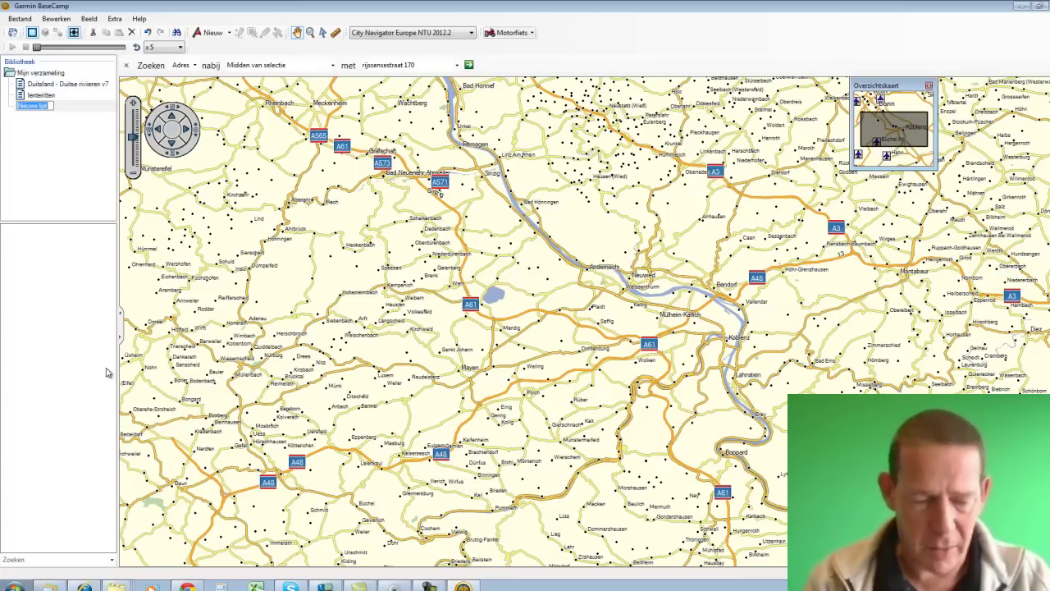
pyautogui.write('waypoin')
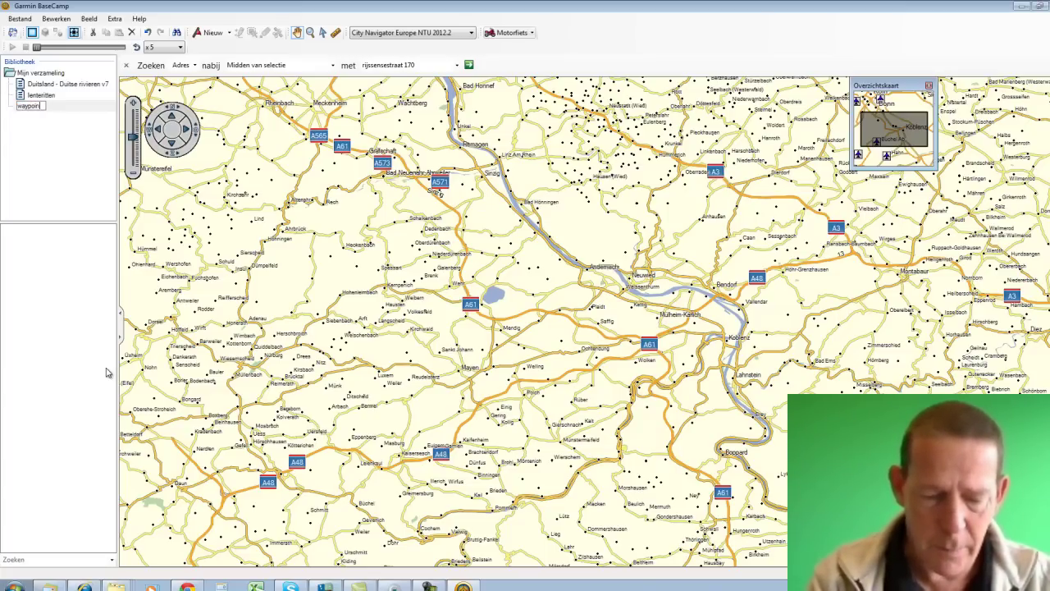
pyautogui.write('ts')
pyautogui.press('Return')
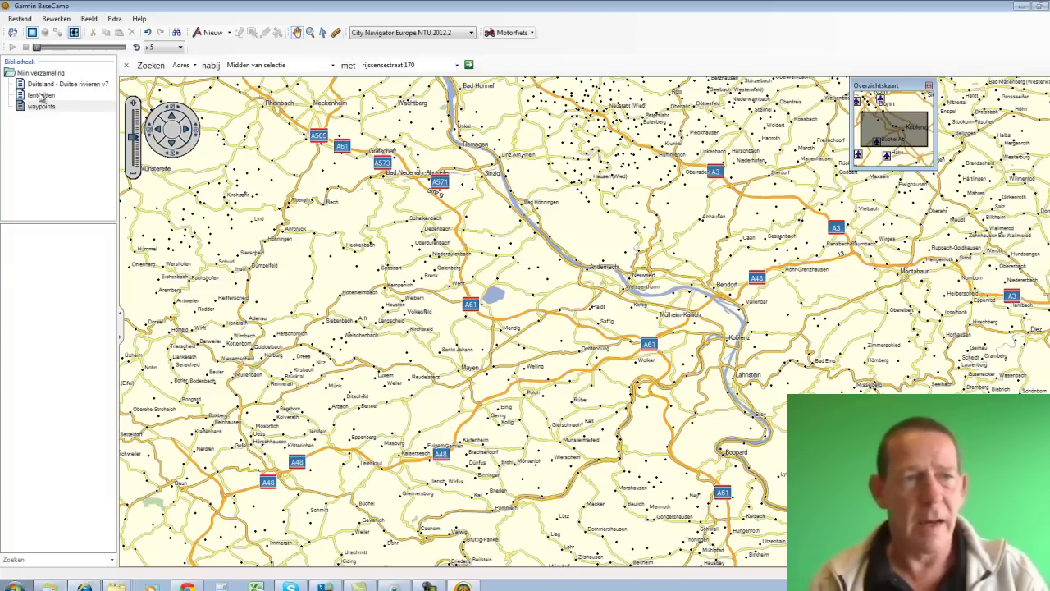
# Drag WayPoint Notter from Mijn verzameling onto the waypoints list and check its contents.
pyautogui.click(43, 74)
pyautogui.click(32, 260)
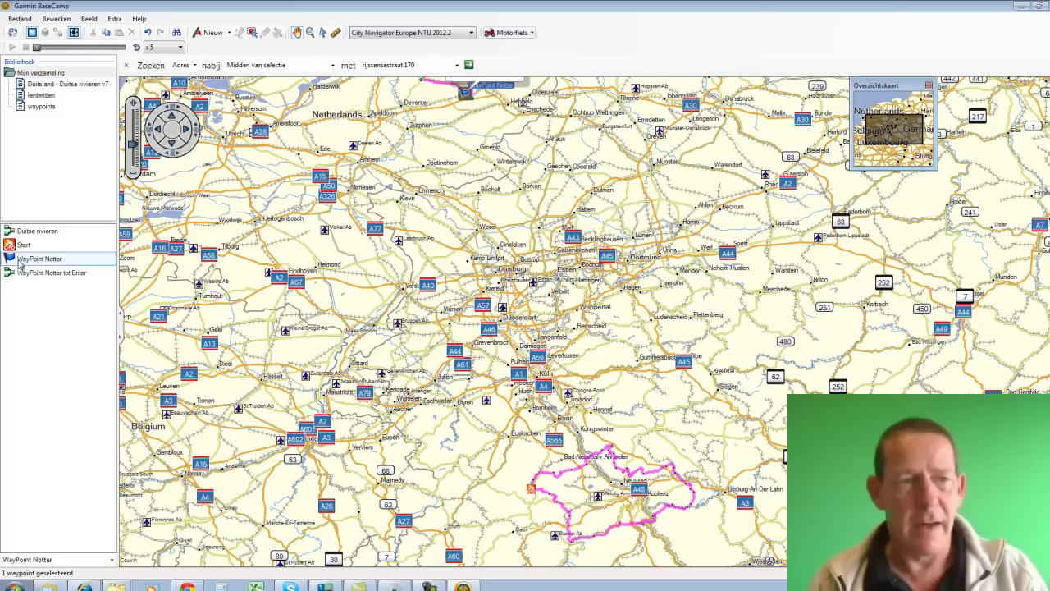
pyautogui.moveTo(60, 256); pyautogui.dragTo(49, 113)
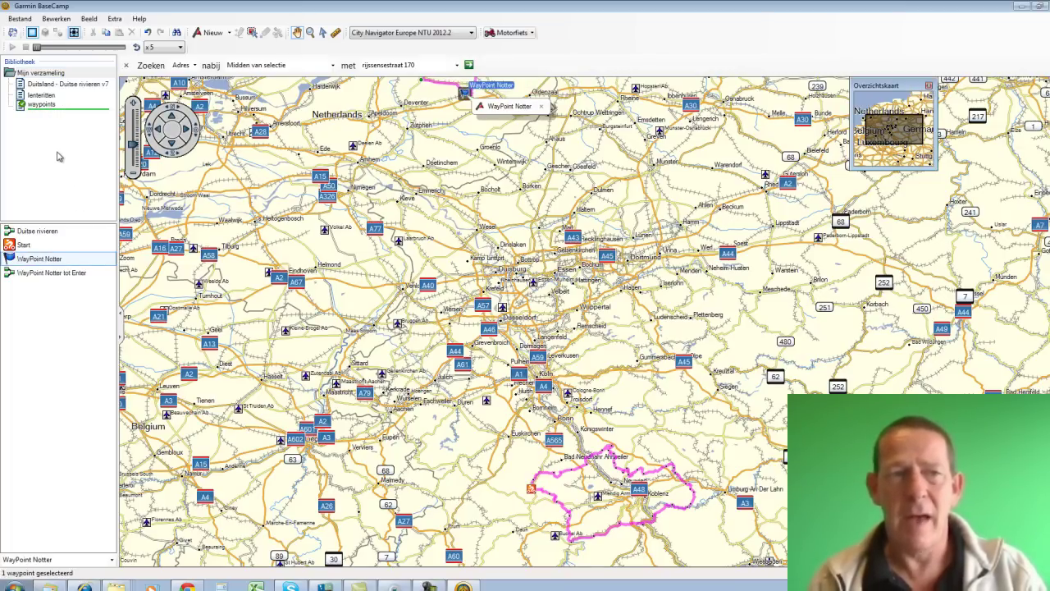
pyautogui.click(47, 108)
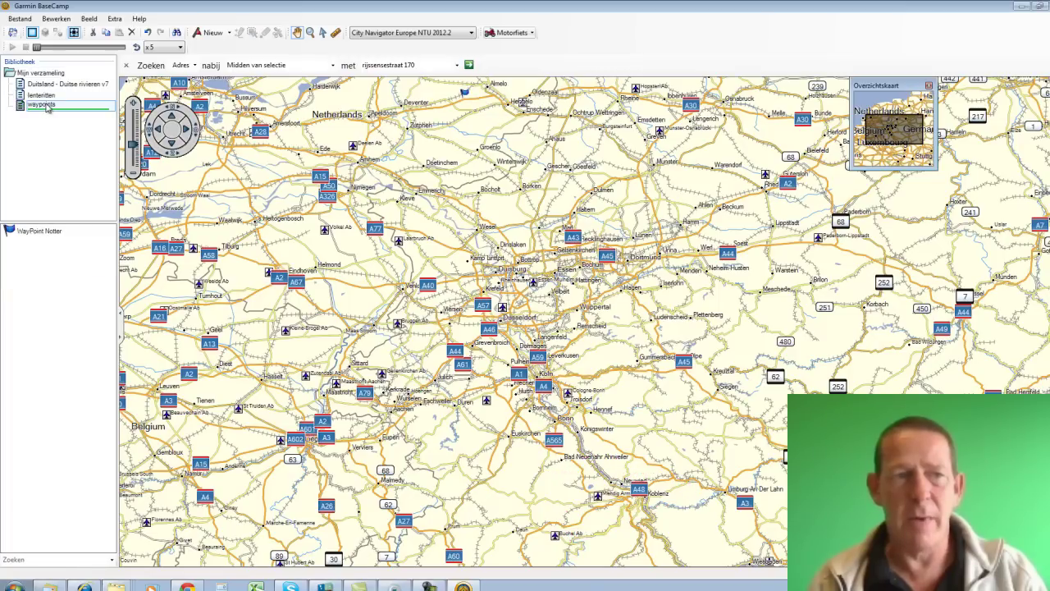
pyautogui.click(35, 255)
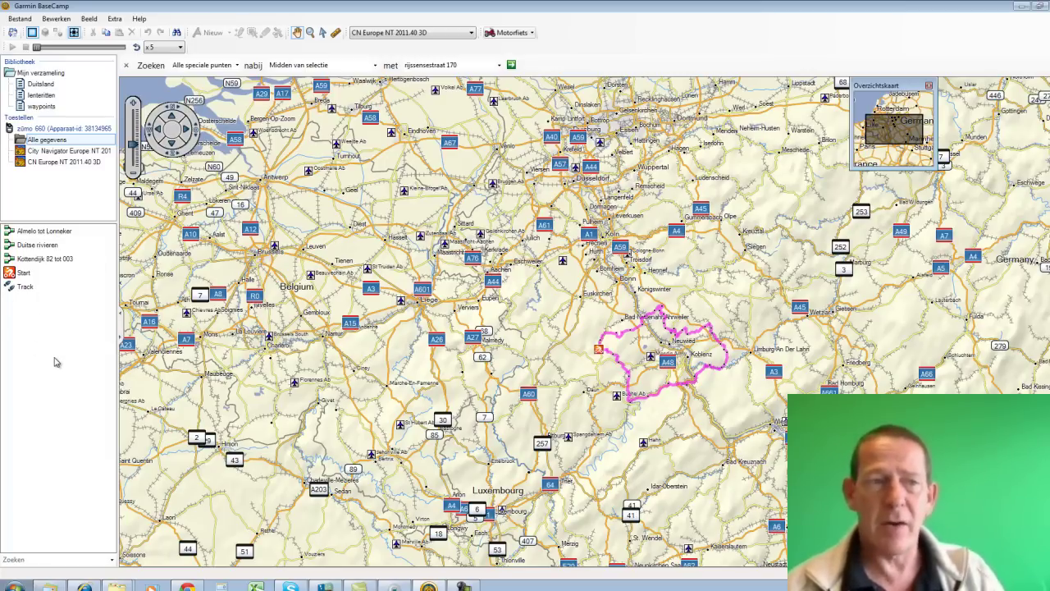
pyautogui.click(25, 277)
pyautogui.click(30, 236)
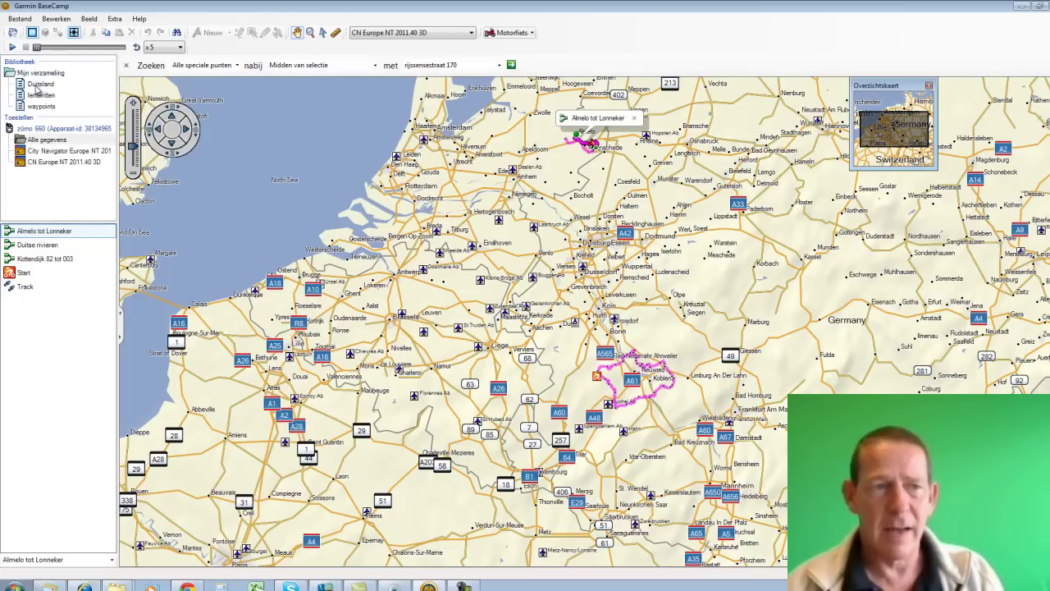
pyautogui.click(38, 87)
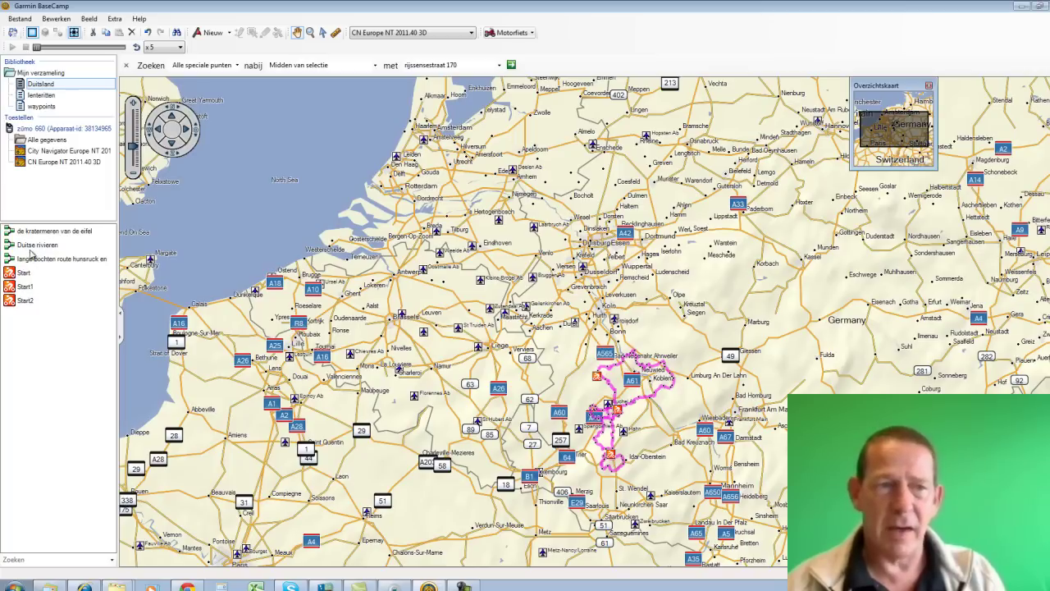
pyautogui.click(41, 140)
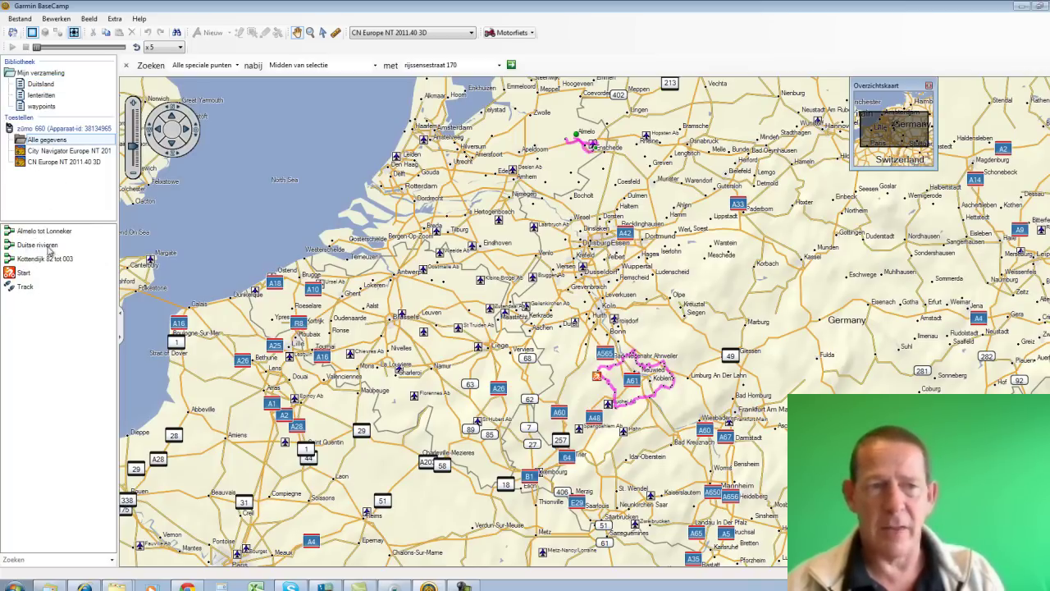
# Select the Duitsland routes, then list all data on the zümo 660 under Alle gegevens.
pyautogui.click(41, 83)
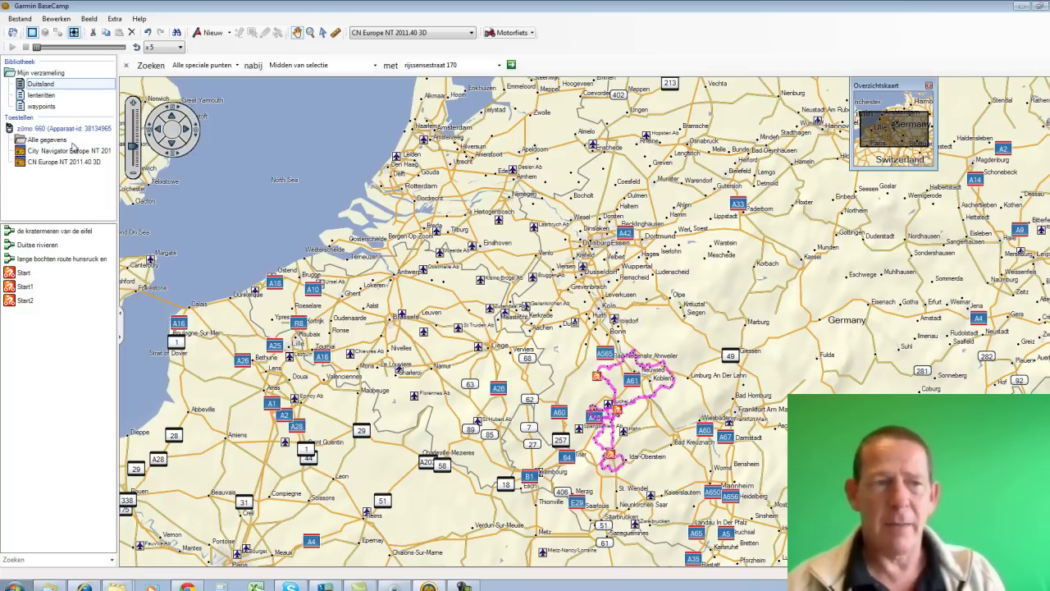
pyautogui.click(44, 232)
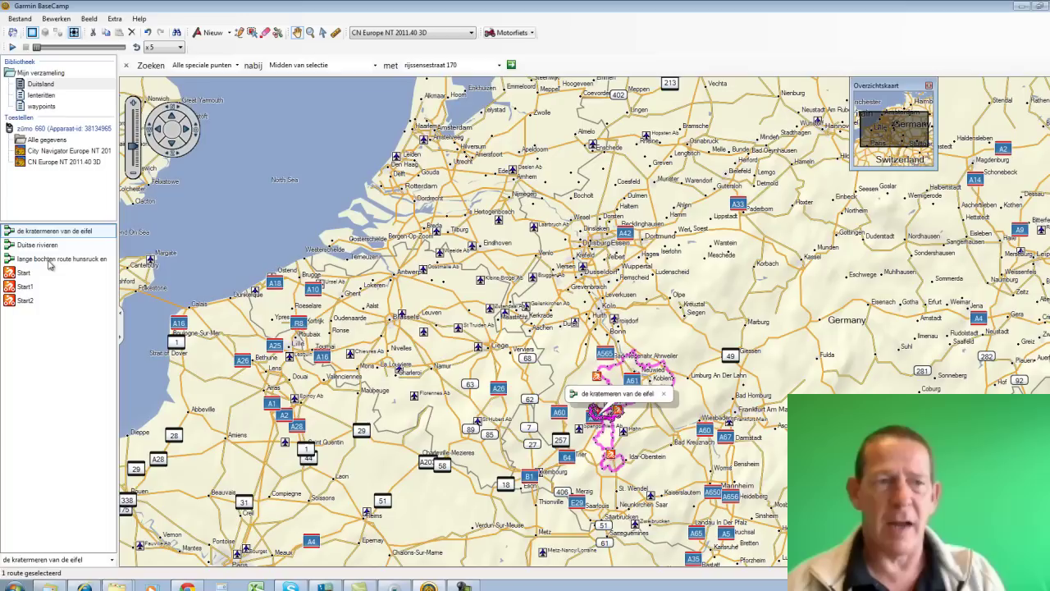
pyautogui.click(49, 260)
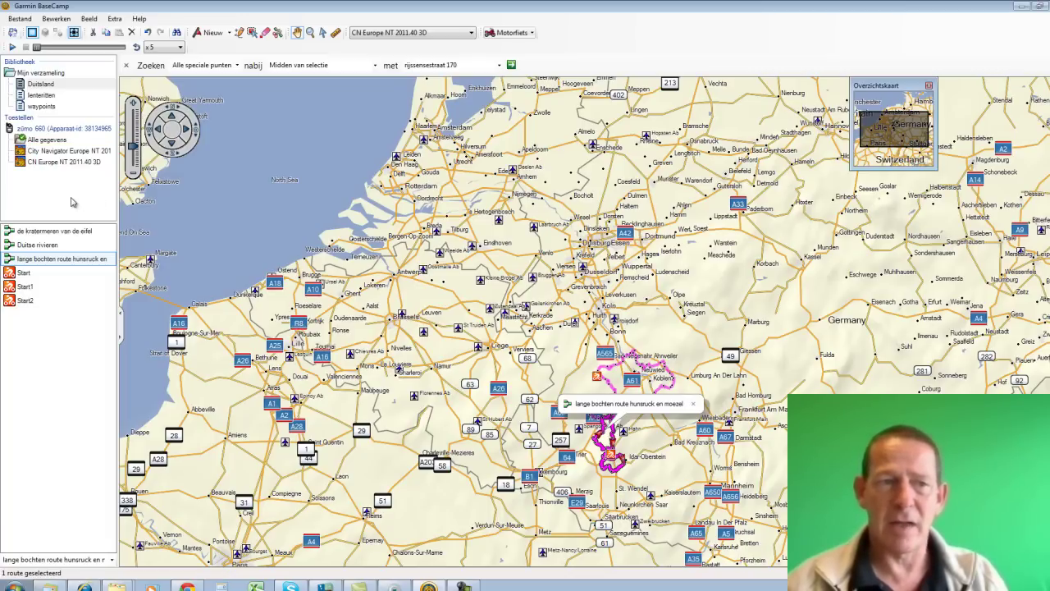
pyautogui.click(41, 139)
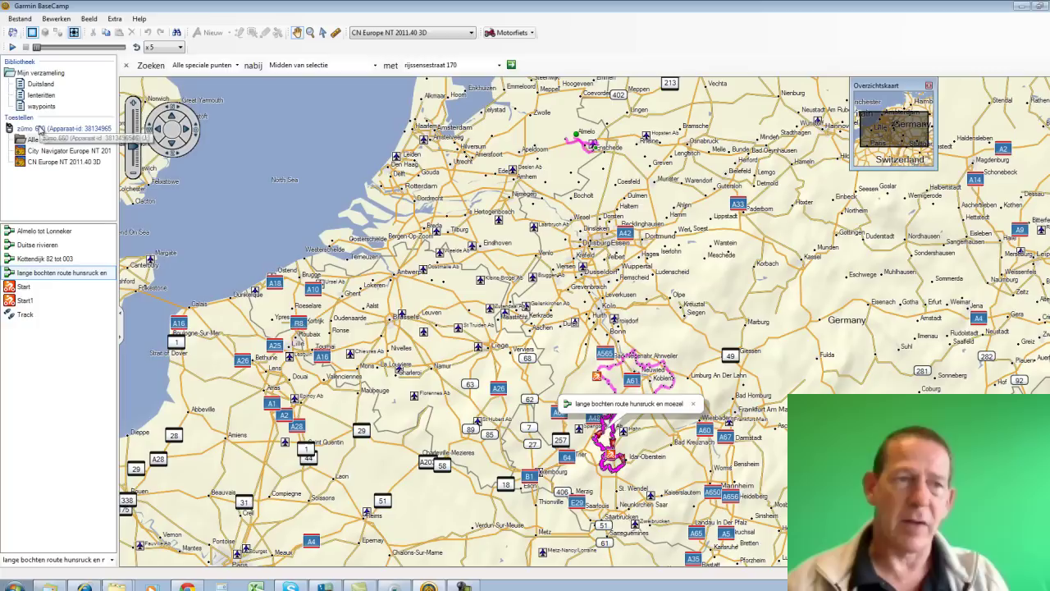
# Send the Duitsland route 'de kratermeren van de eifel' to the zümo 660 via Verzenden aan.
pyautogui.click(41, 84)
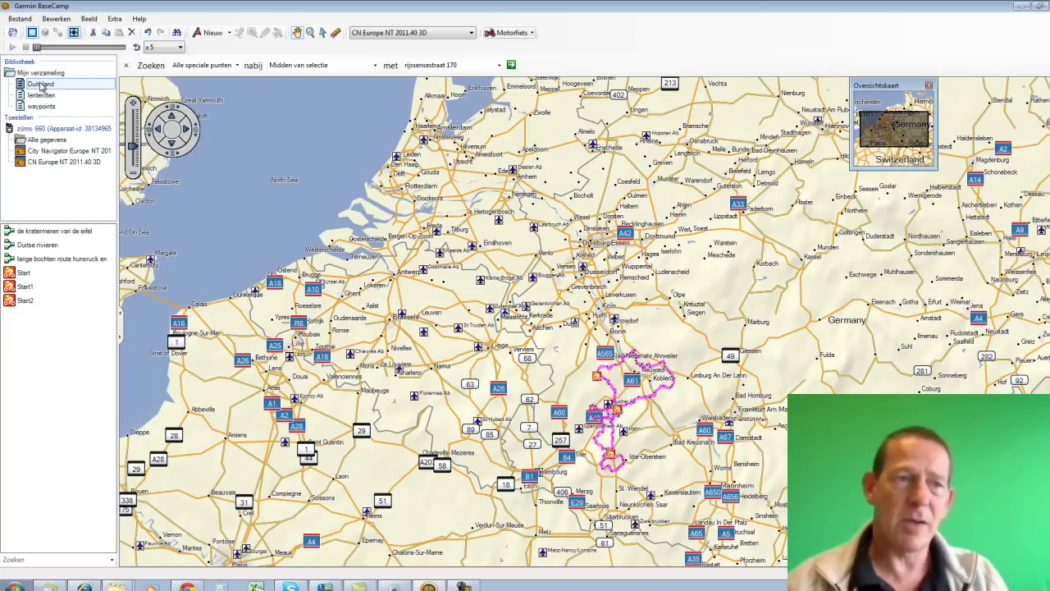
pyautogui.click(36, 234)
pyautogui.rightClick(36, 232)
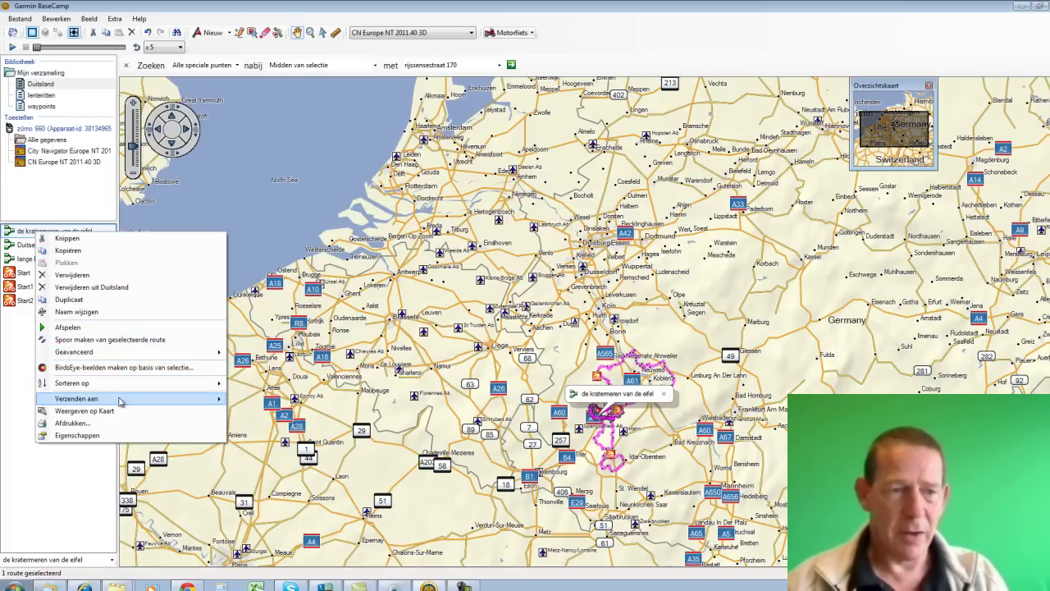
pyautogui.moveTo(122, 402)
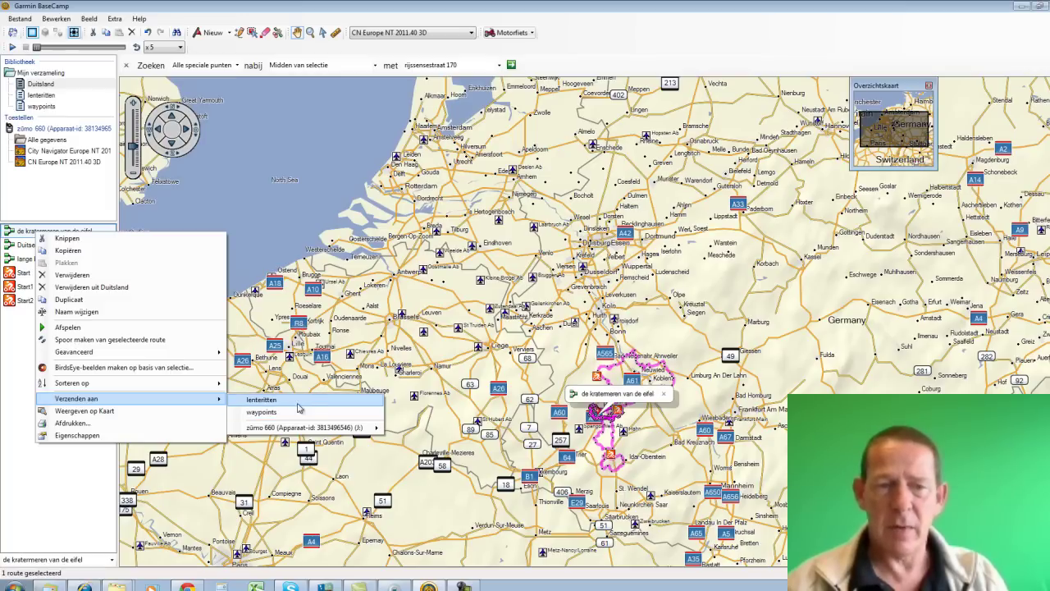
pyautogui.moveTo(304, 430)
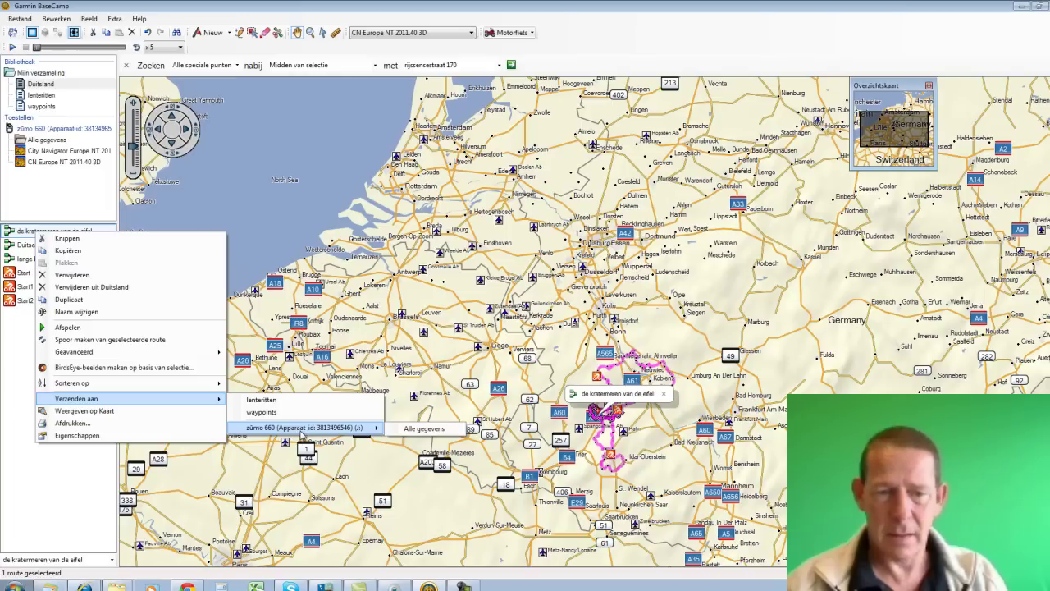
pyautogui.click(423, 429)
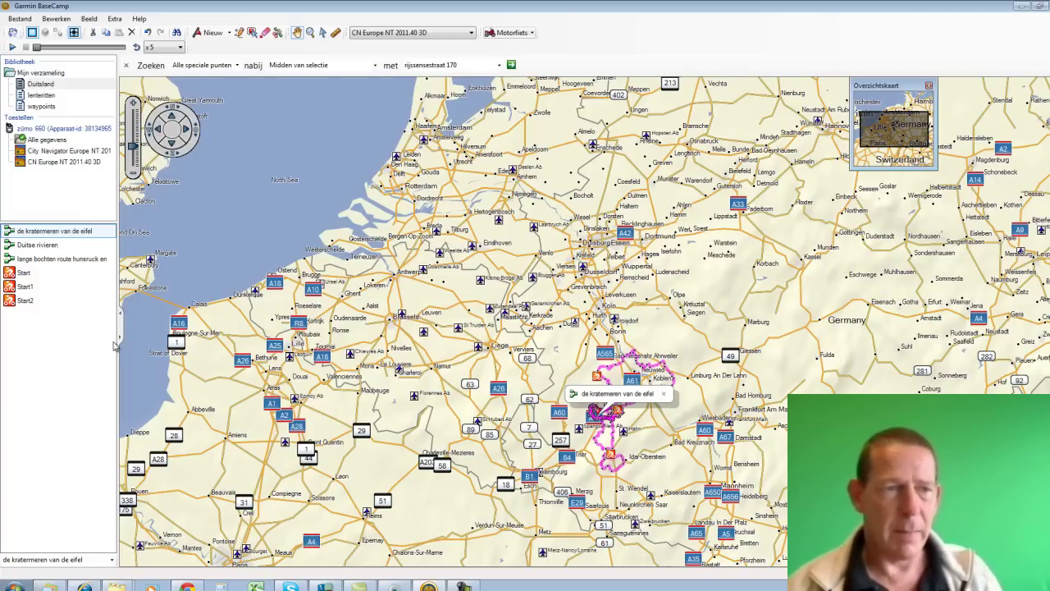
# Check the zümo 660's kratermeren, Duitse rivieren and lange bochten routes in Alle gegevens.
pyautogui.click(45, 139)
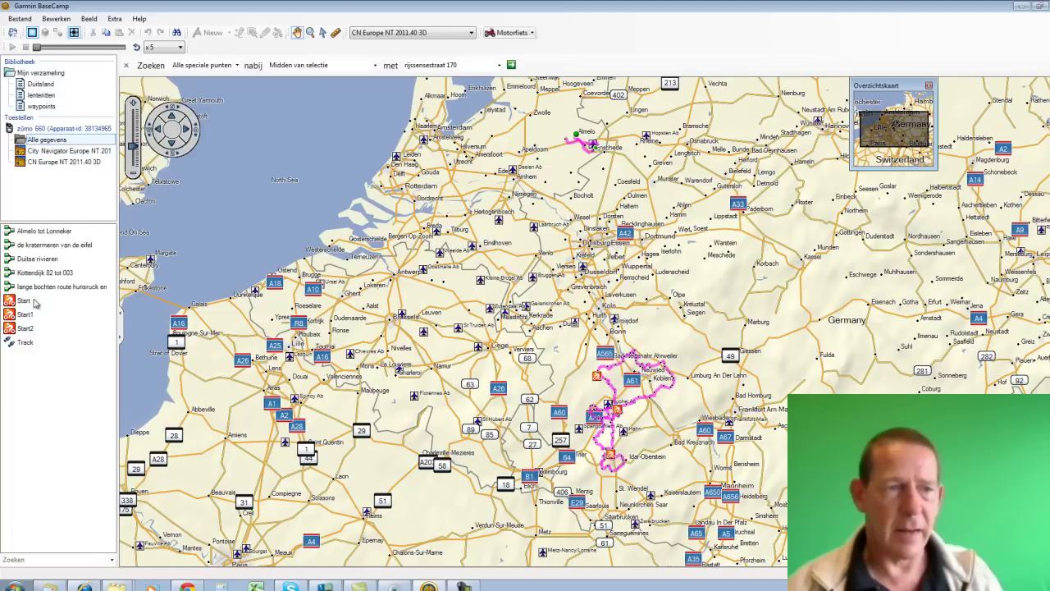
pyautogui.click(43, 244)
pyautogui.click(43, 259)
pyautogui.click(45, 286)
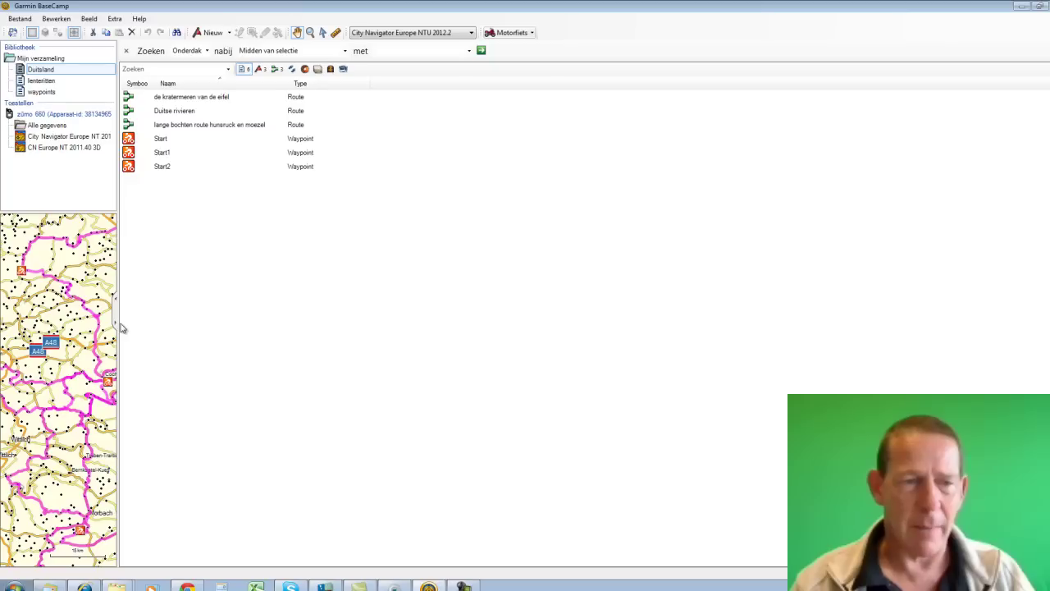
# Swap list and map, filter to routes, and select 'de kratermeren van de eifel'.
pyautogui.click(120, 330)
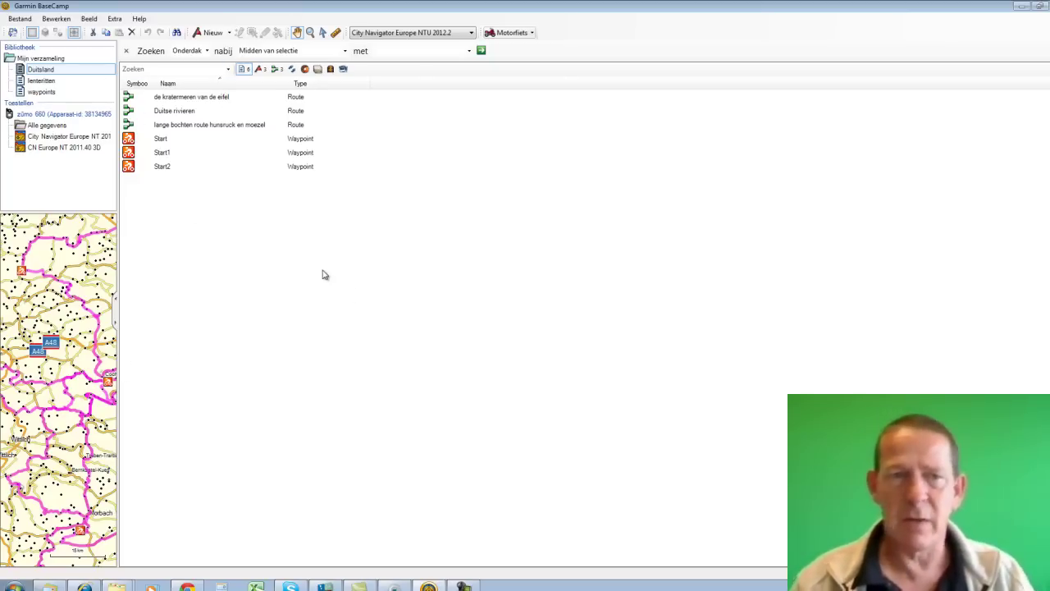
pyautogui.click(275, 69)
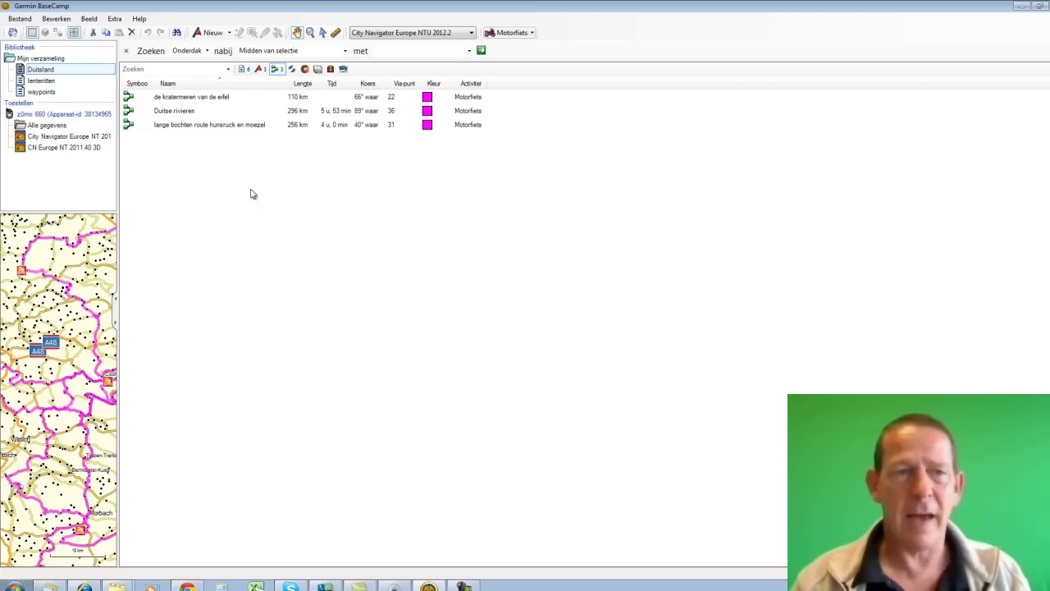
pyautogui.click(170, 100)
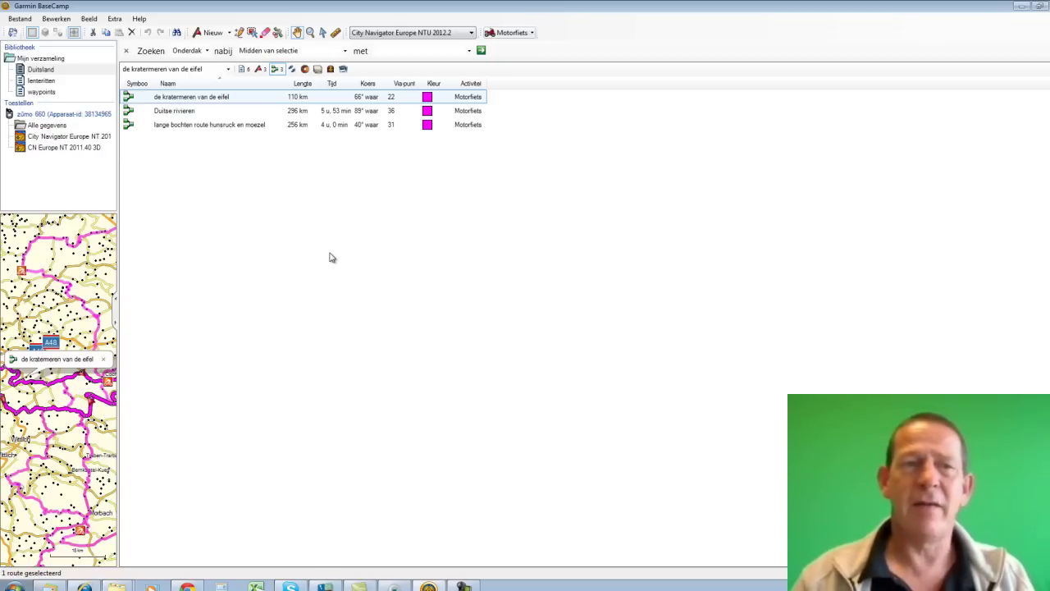
# Search for Onderdak near the centre of the selected route.
pyautogui.click(207, 50)
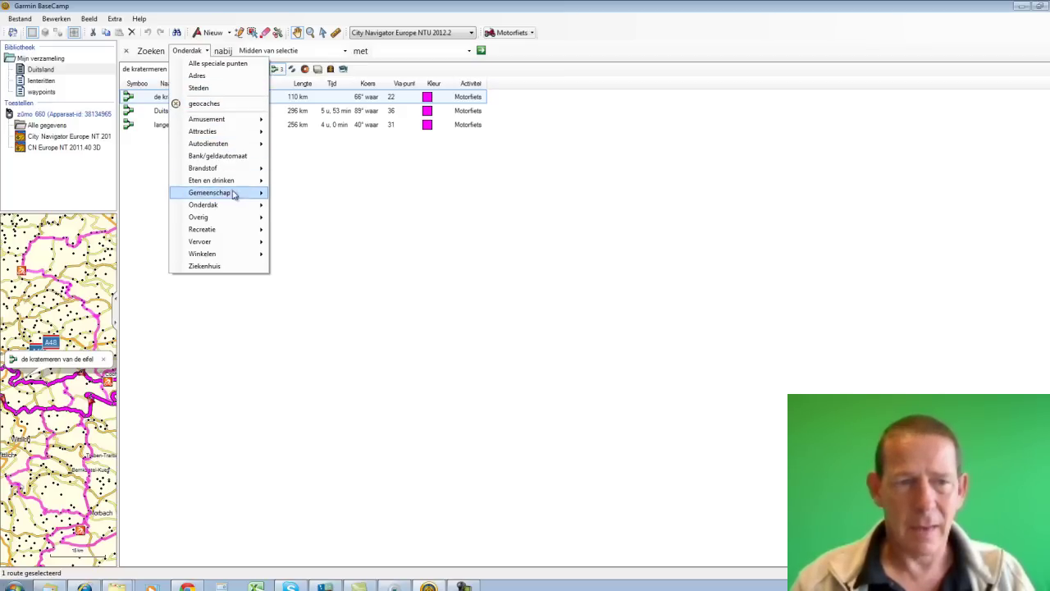
pyautogui.click(240, 205)
pyautogui.click(280, 50)
pyautogui.click(346, 51)
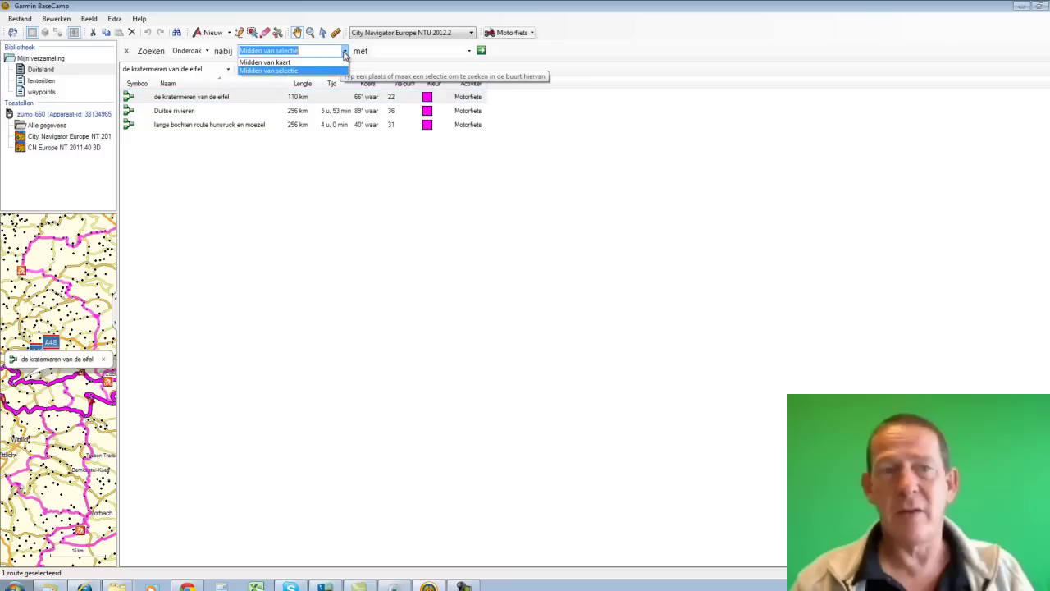
pyautogui.click(300, 71)
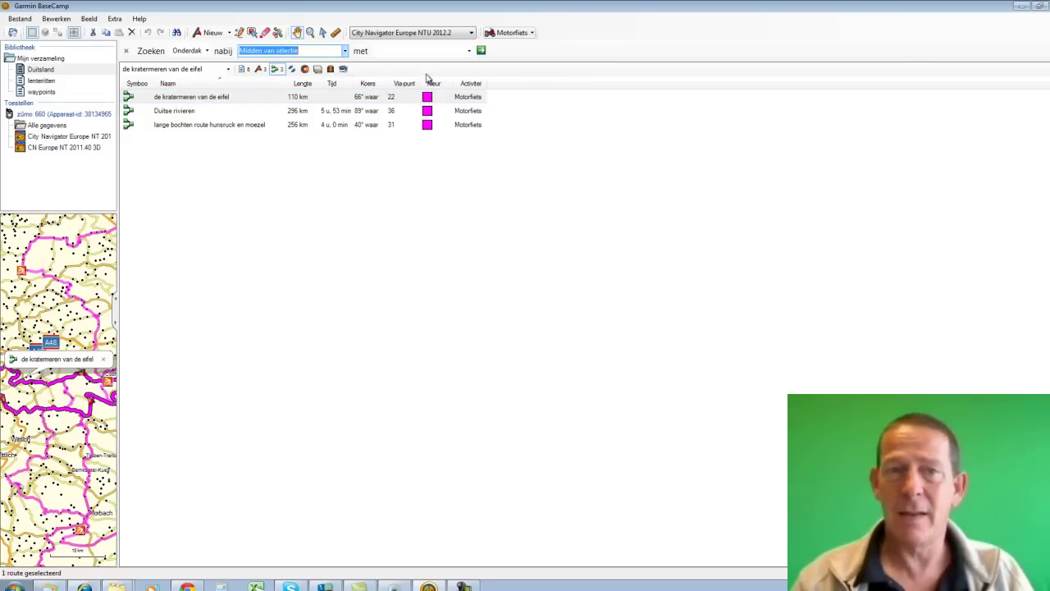
pyautogui.click(481, 51)
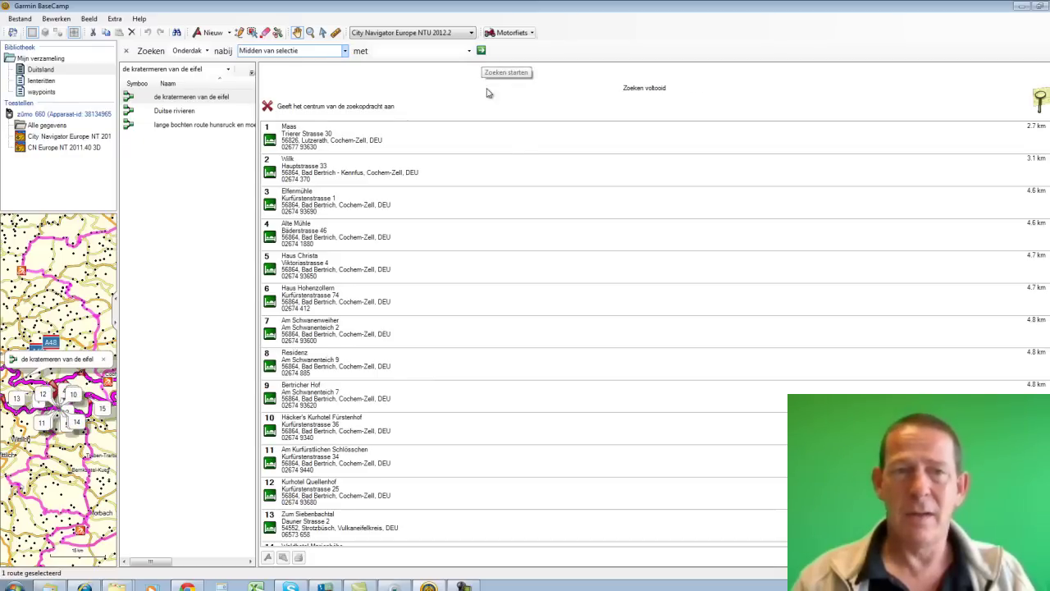
# Show Maas, Wilk, Elfenmühle, Alte Mühle and Haus Christa lodgings on the map.
pyautogui.click(306, 139)
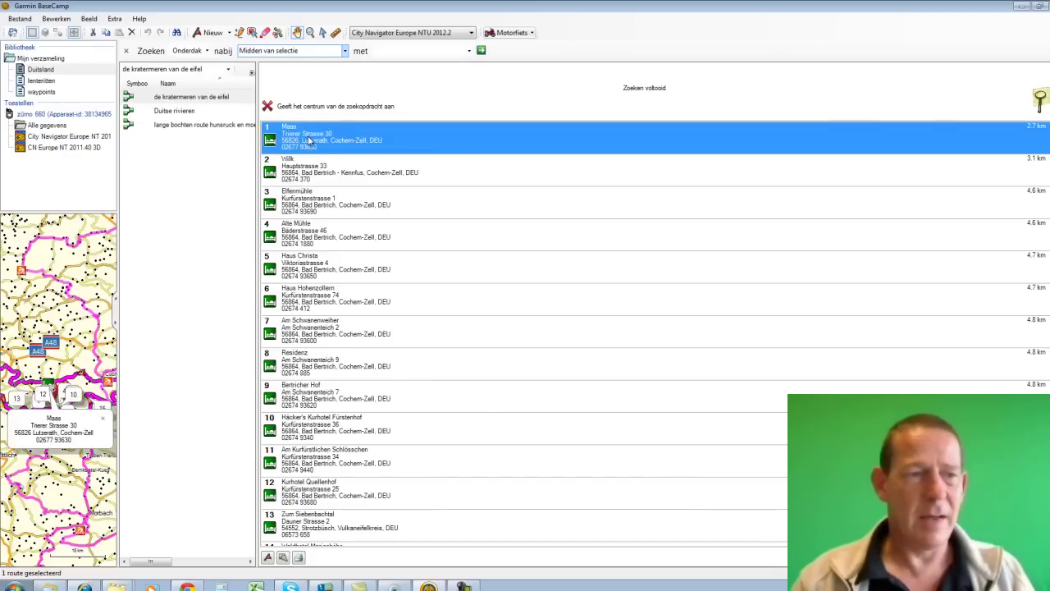
pyautogui.click(307, 179)
pyautogui.click(316, 209)
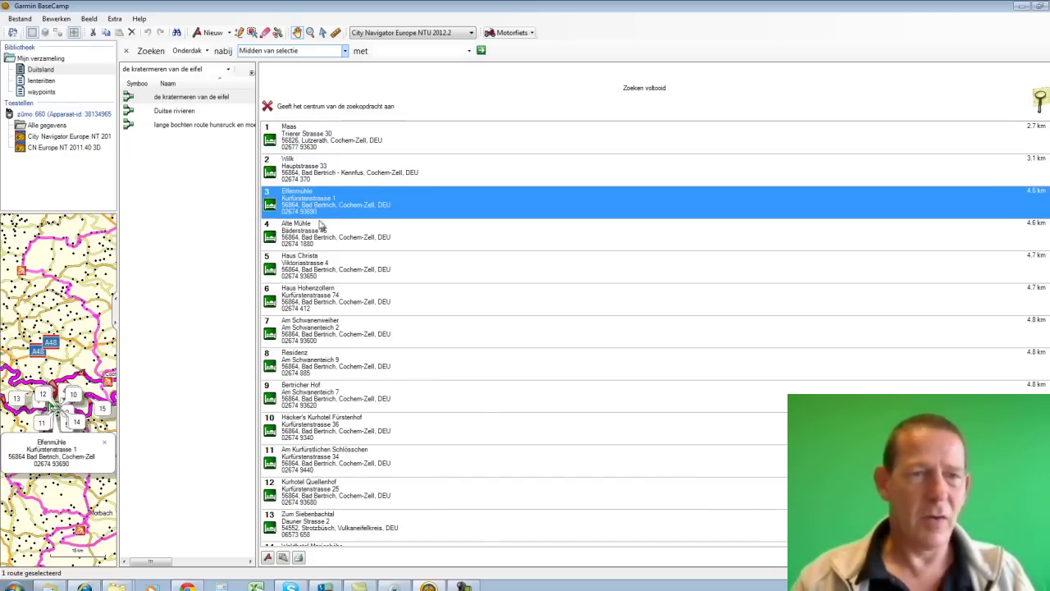
pyautogui.click(328, 245)
pyautogui.click(335, 275)
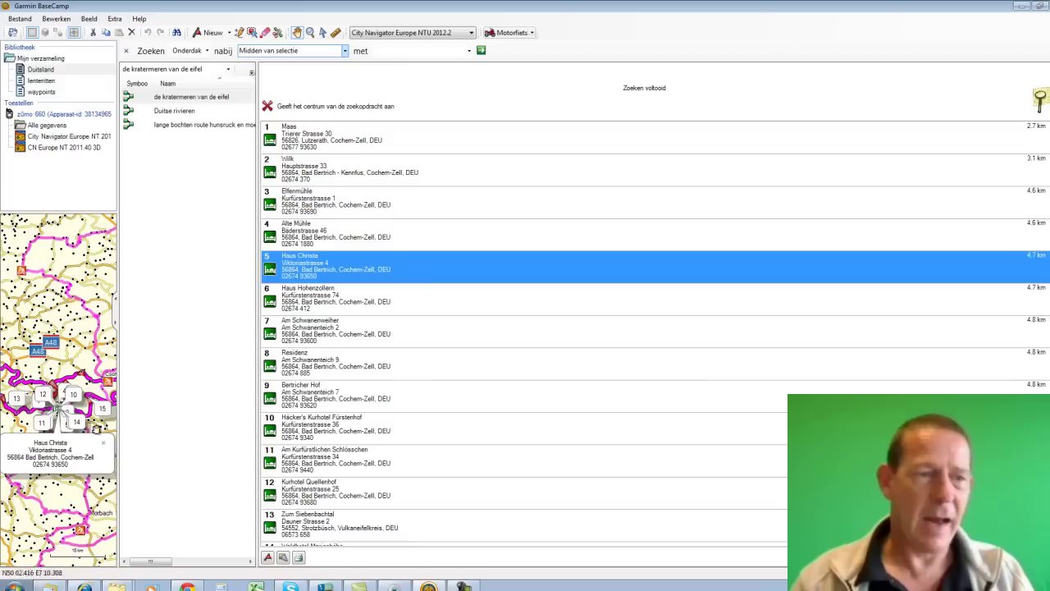
# Zoom in on the map and review the lodgings, ending on Wilk near Kennfus.
pyautogui.click(68, 428)
pyautogui.scroll(1, 67, 427)
pyautogui.scroll(1, 68, 425)
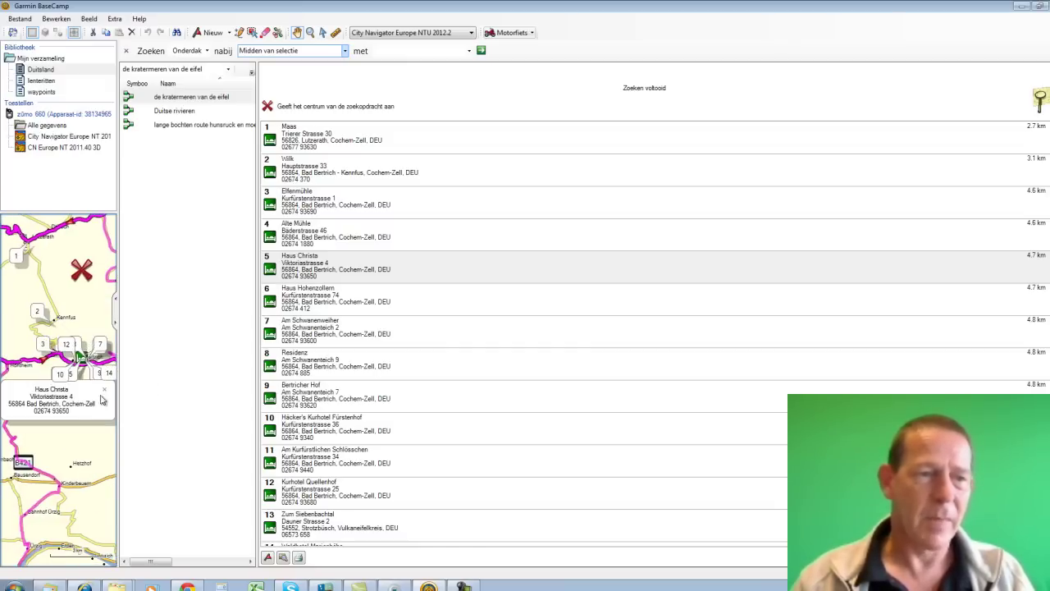
pyautogui.click(324, 234)
pyautogui.click(322, 201)
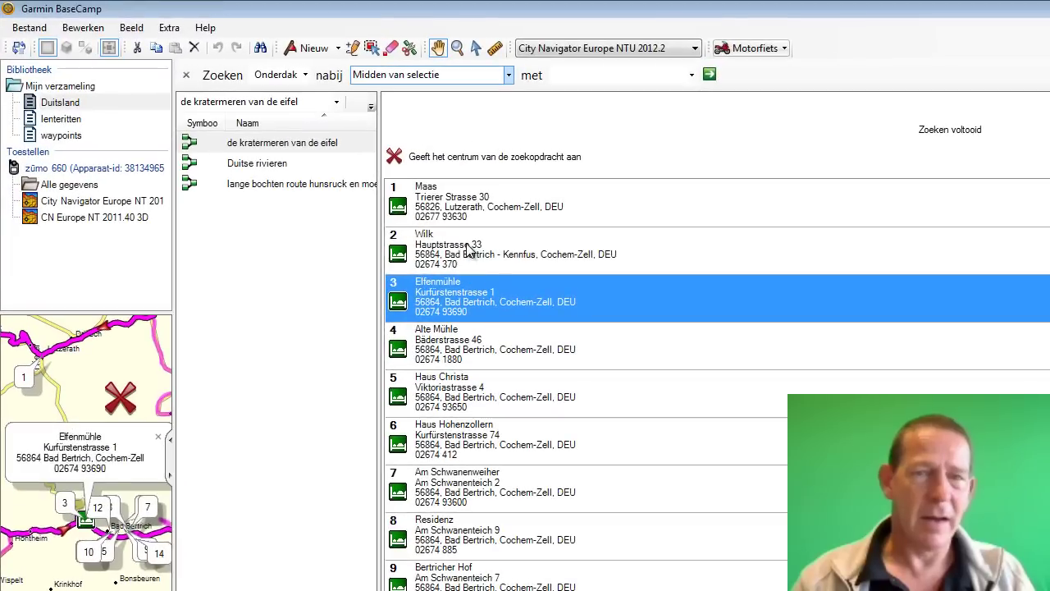
pyautogui.click(469, 250)
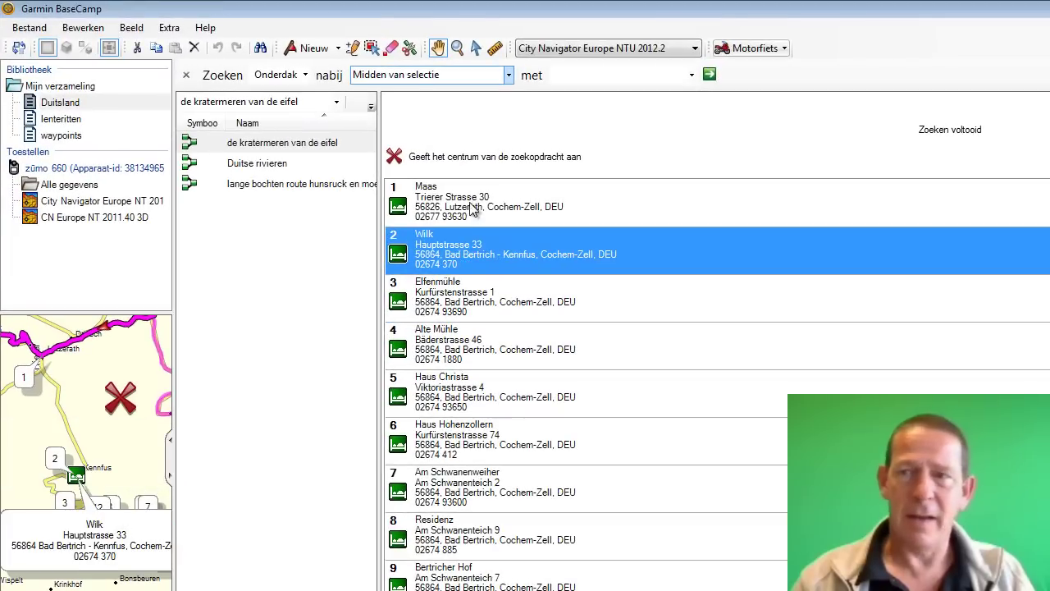
pyautogui.click(469, 203)
pyautogui.click(456, 253)
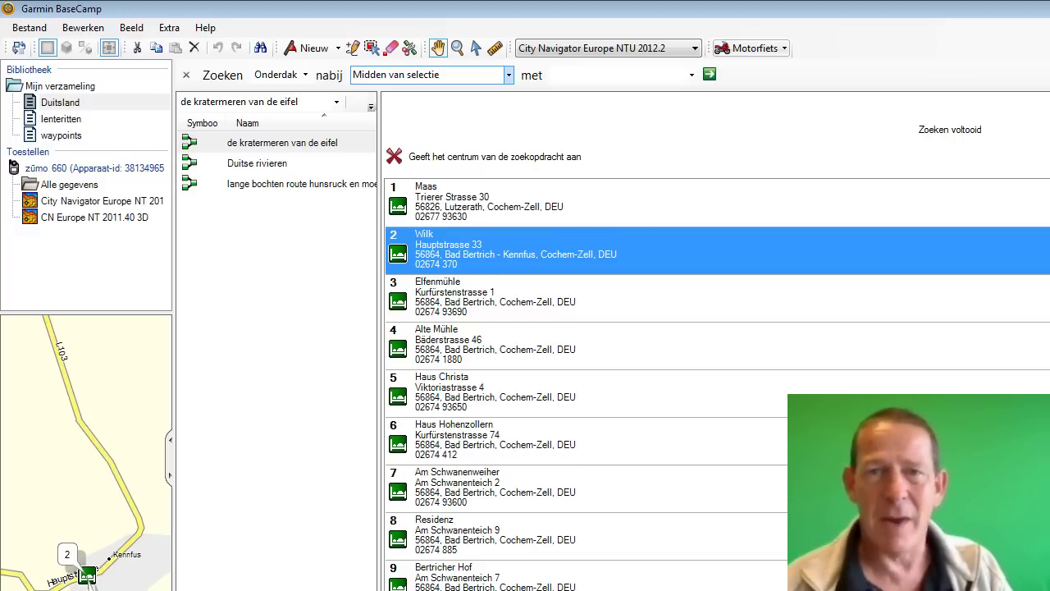
# Open the Bestand menu to reach the Afslag option.
pyautogui.click(30, 30)
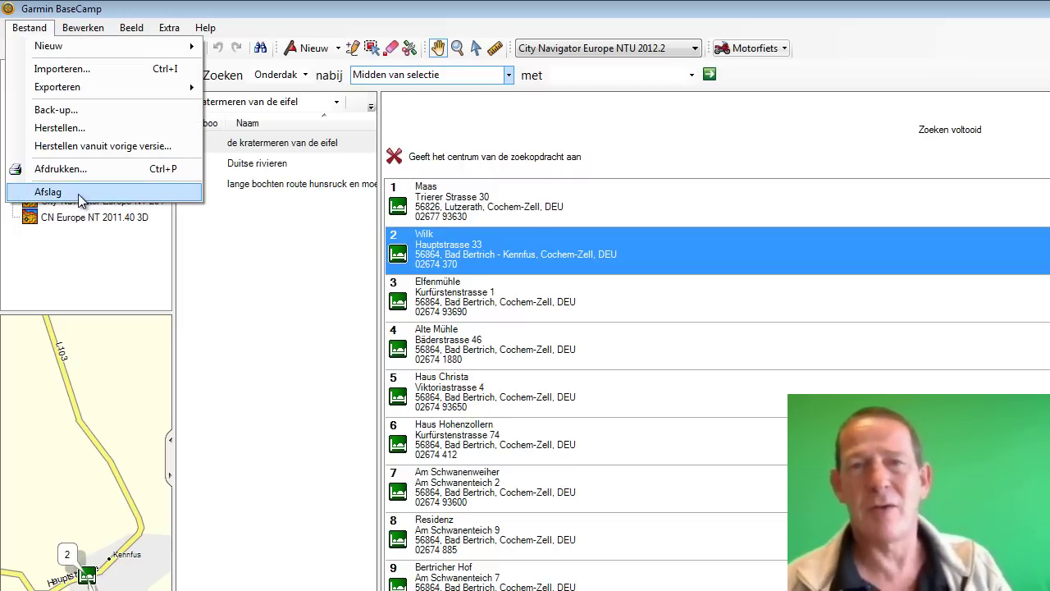